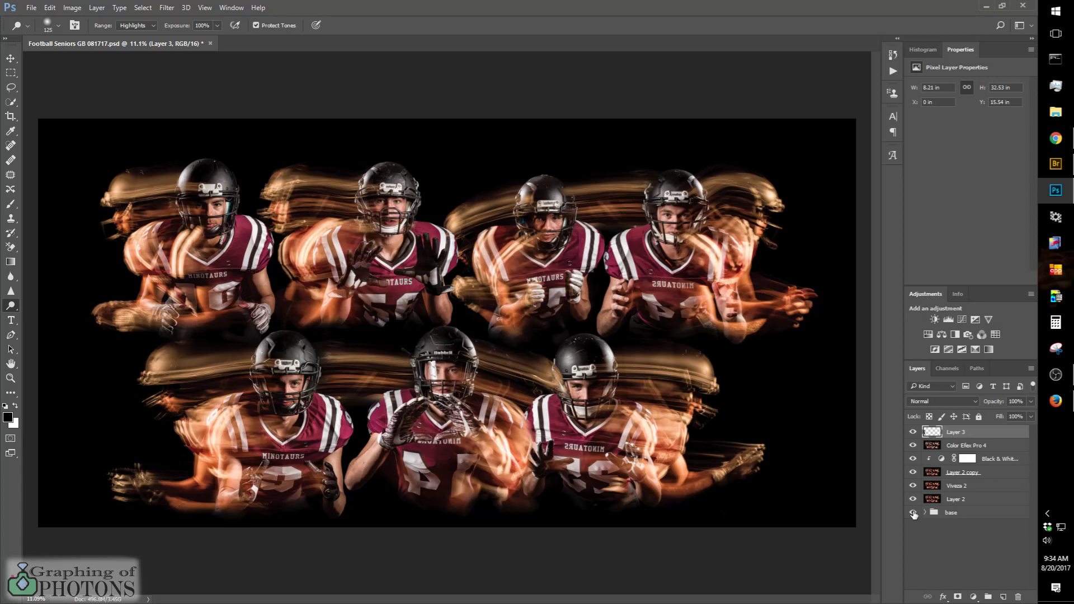
# Step: Compare the base group alone with the finished composite by toggling the visibility of all layers above it
pyautogui.keyDown('alt'); pyautogui.click(913, 513); pyautogui.keyUp('alt')
pyautogui.keyDown('alt'); pyautogui.click(913, 513); pyautogui.keyUp('alt')
pyautogui.keyDown('alt'); pyautogui.click(914, 513); pyautogui.keyUp('alt')
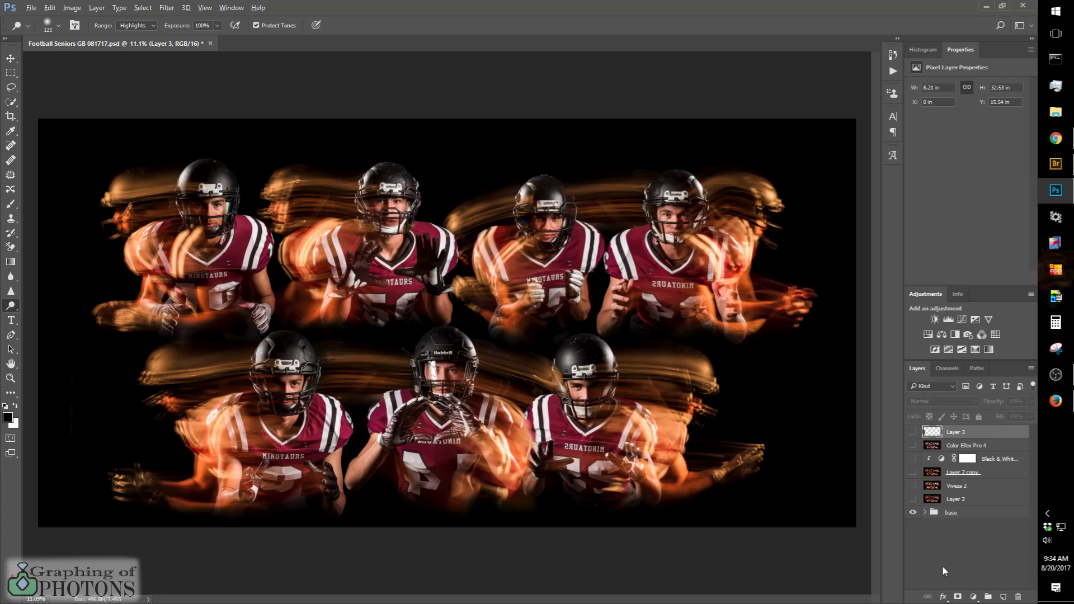
pyautogui.keyDown('alt'); pyautogui.click(914, 513); pyautogui.keyUp('alt')
pyautogui.keyDown('alt'); pyautogui.click(913, 513); pyautogui.keyUp('alt')
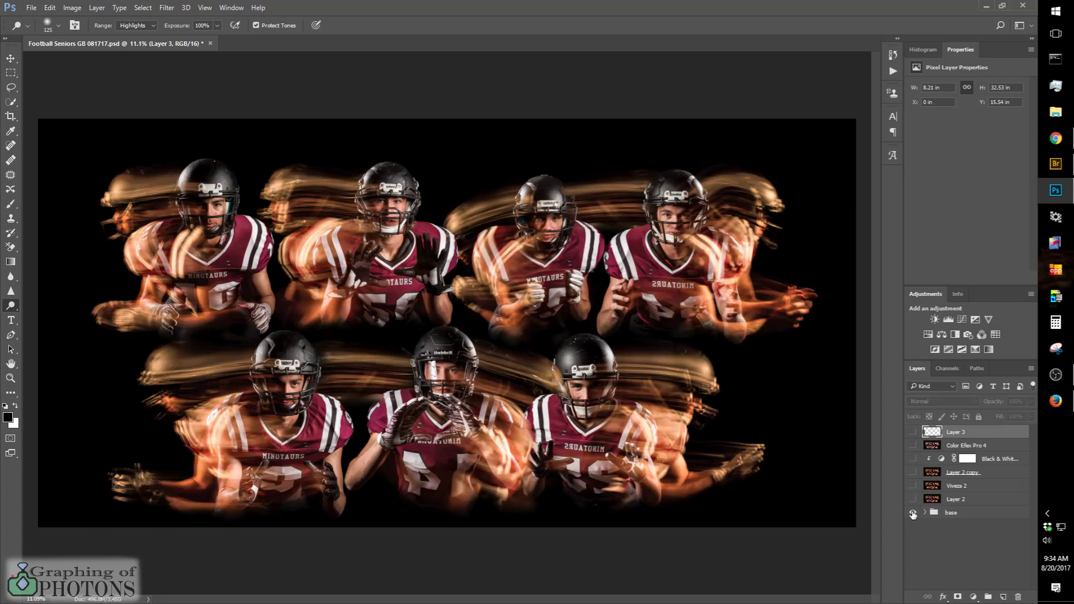
pyautogui.keyDown('alt'); pyautogui.click(913, 513); pyautogui.keyUp('alt')
pyautogui.keyDown('alt'); pyautogui.click(914, 513); pyautogui.keyUp('alt')
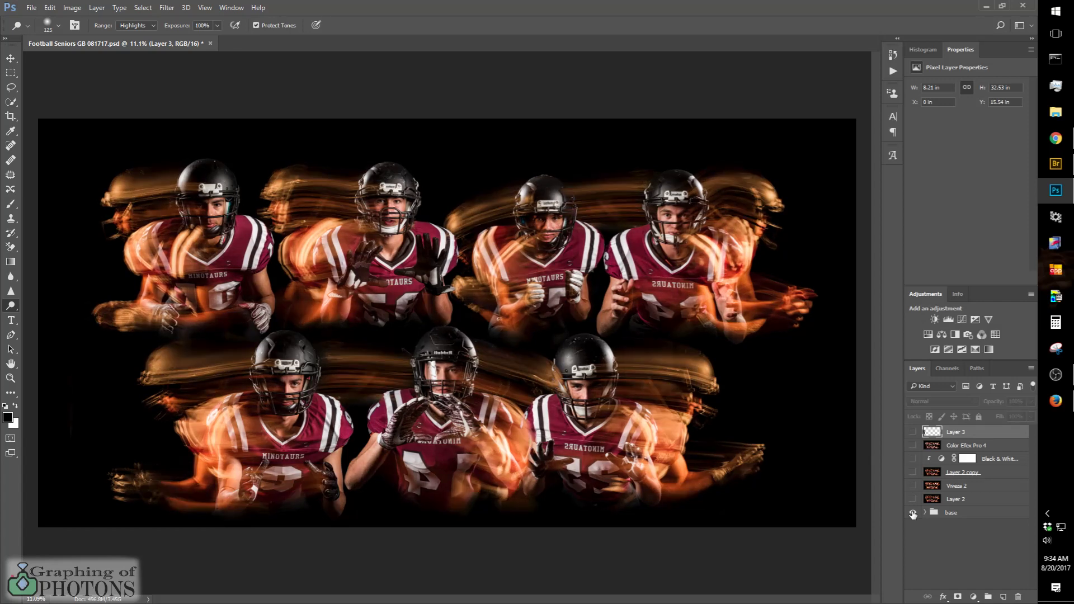
pyautogui.keyDown('alt'); pyautogui.click(914, 513); pyautogui.keyUp('alt')
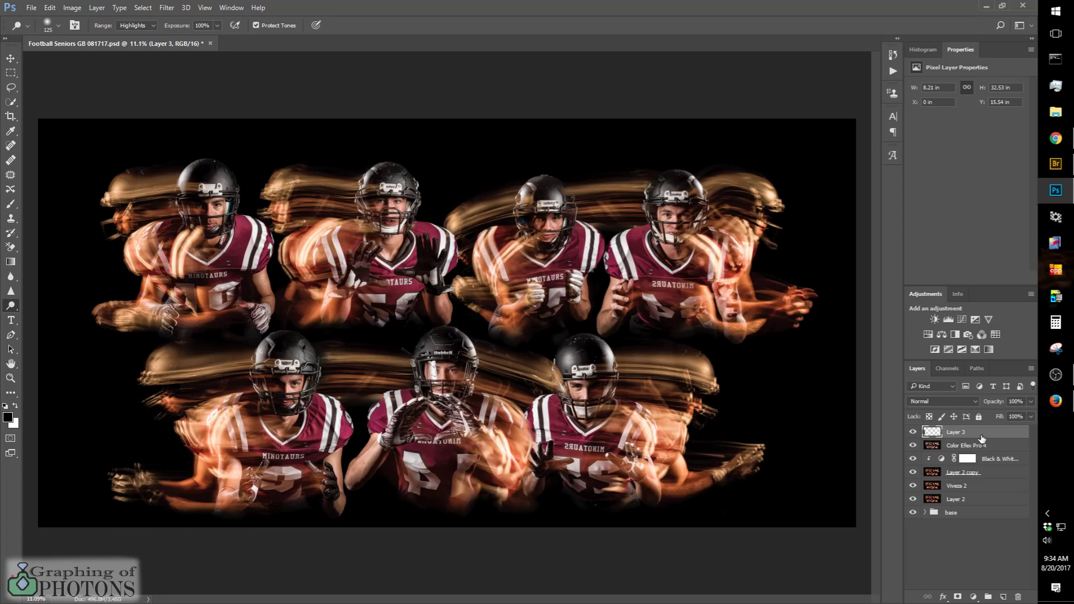
# Step: Delete all the effect layers above the base group, from Layer 2 up to Layer 3
pyautogui.keyDown('shift'); pyautogui.click(986, 499); pyautogui.keyUp('shift')
pyautogui.press('Delete')
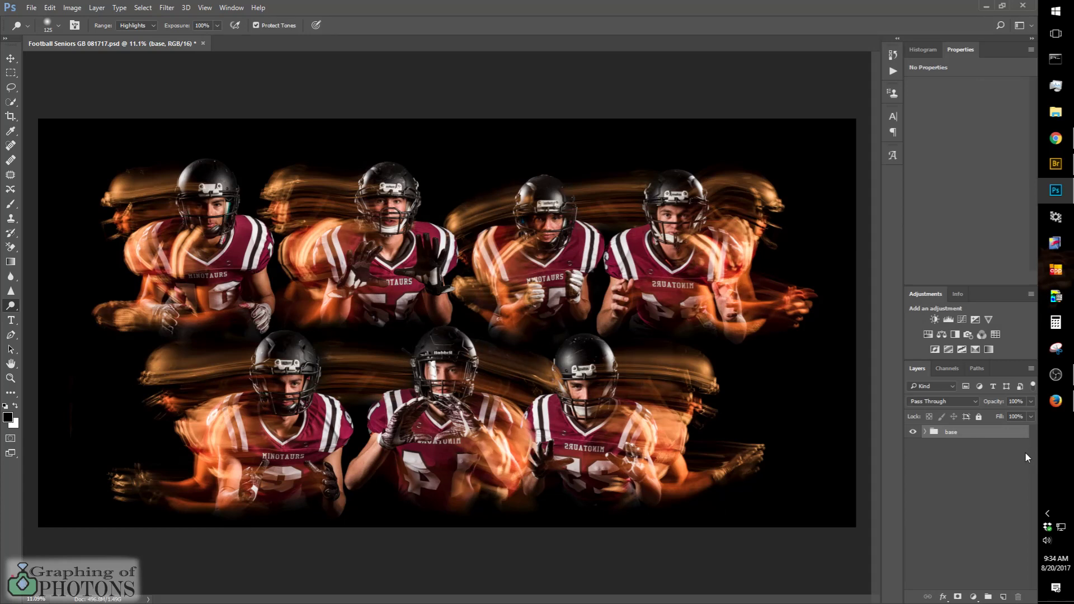
# Step: Switch to Firefox, search the web for "nik collection", and open the Google Nik Collection site
pyautogui.click(1057, 407)
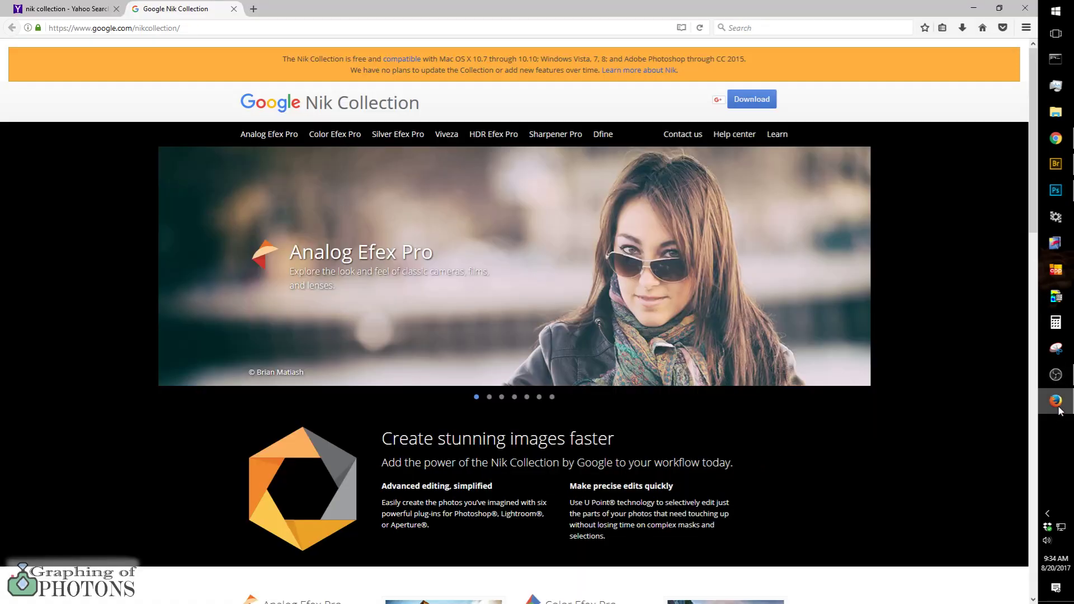
pyautogui.click(201, 28)
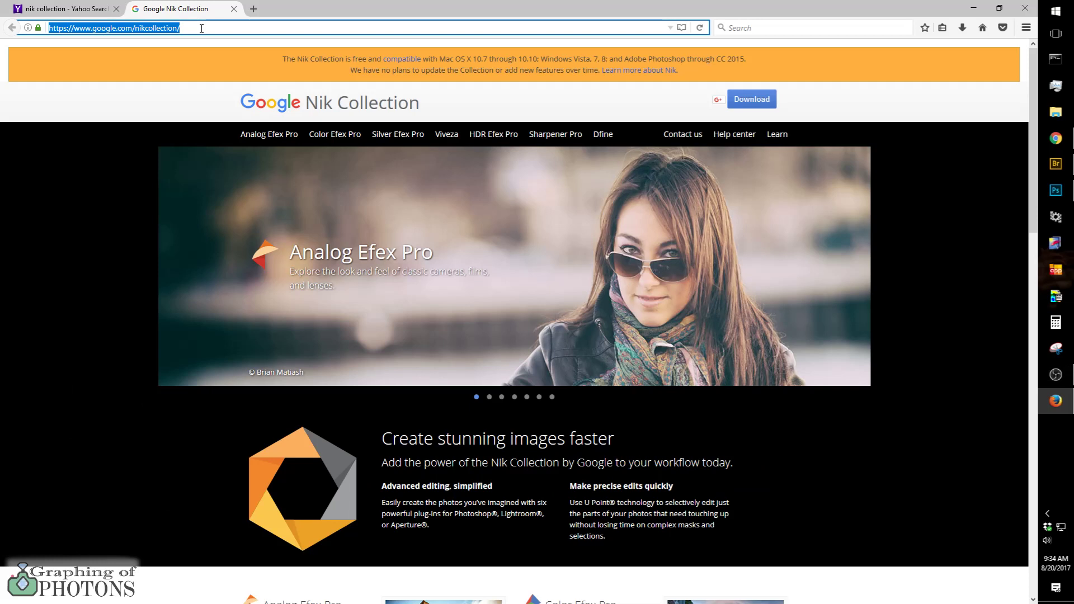
pyautogui.write('nik')
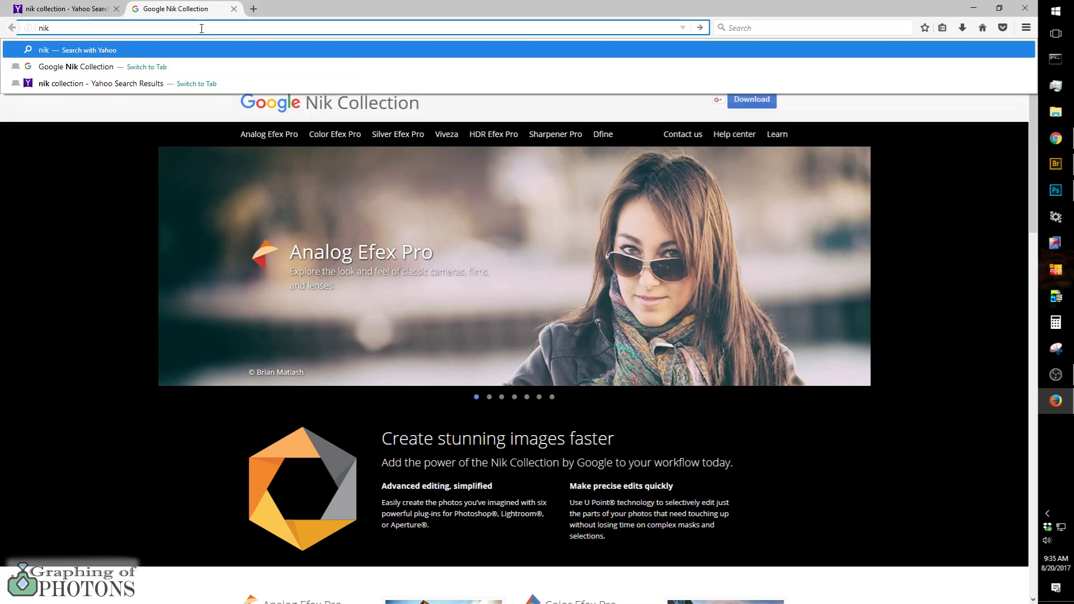
pyautogui.write(' co')
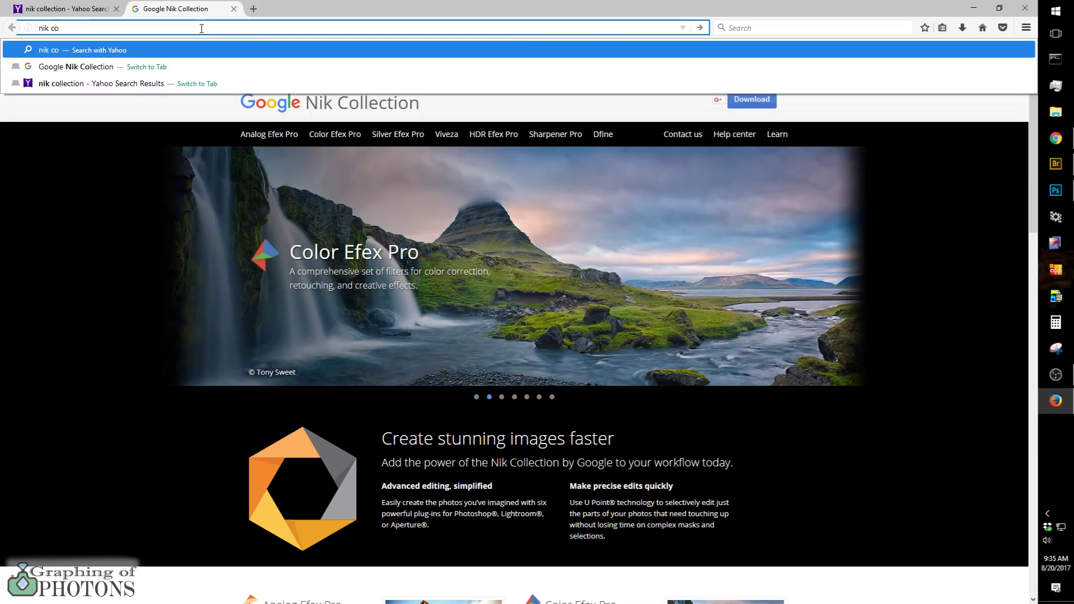
pyautogui.write('llection')
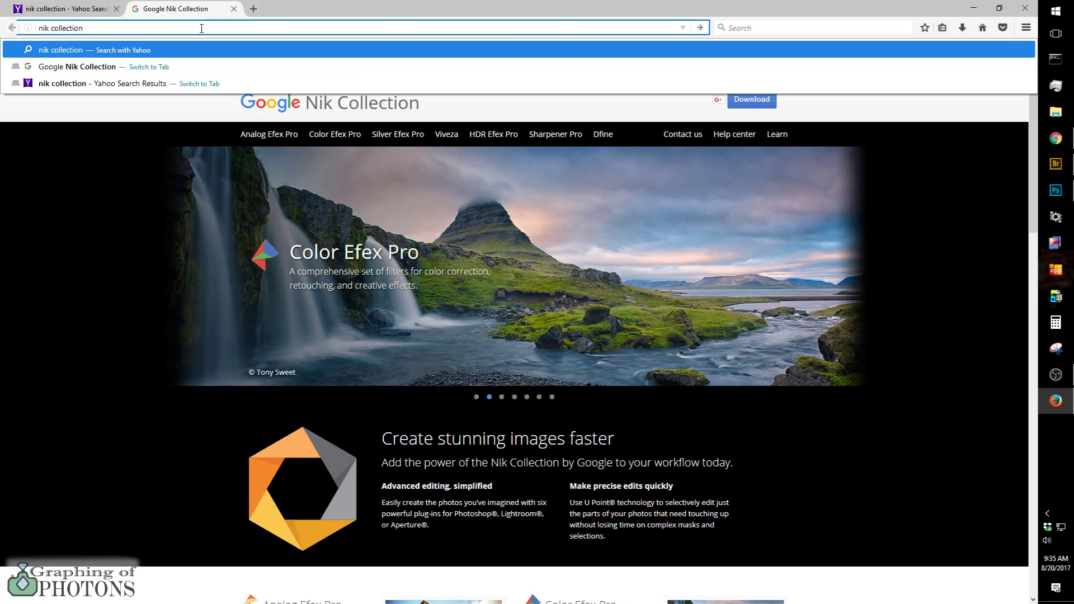
pyautogui.press('Return')
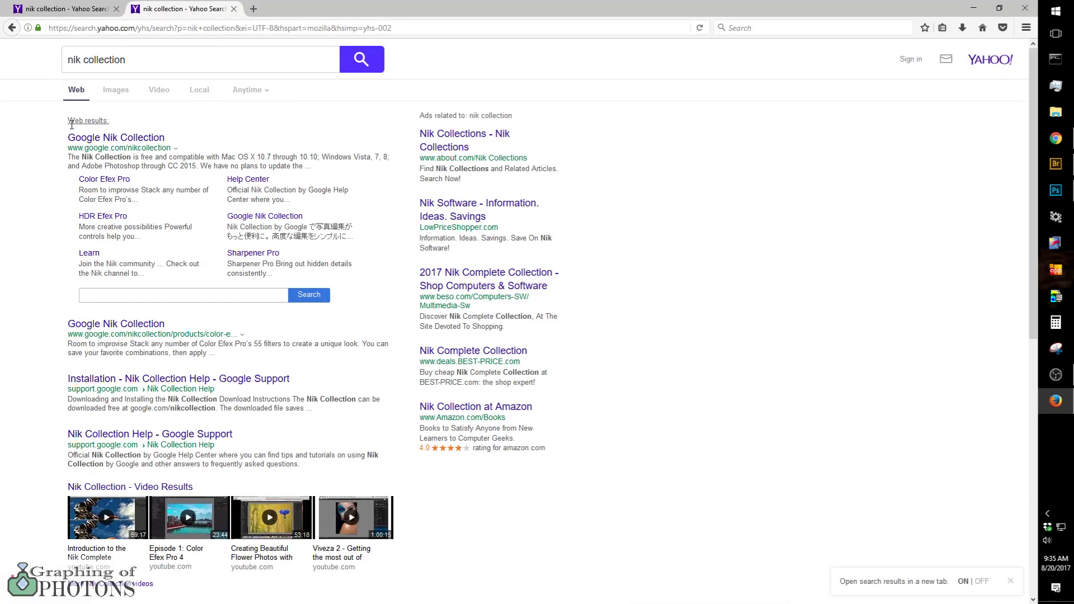
pyautogui.click(109, 139)
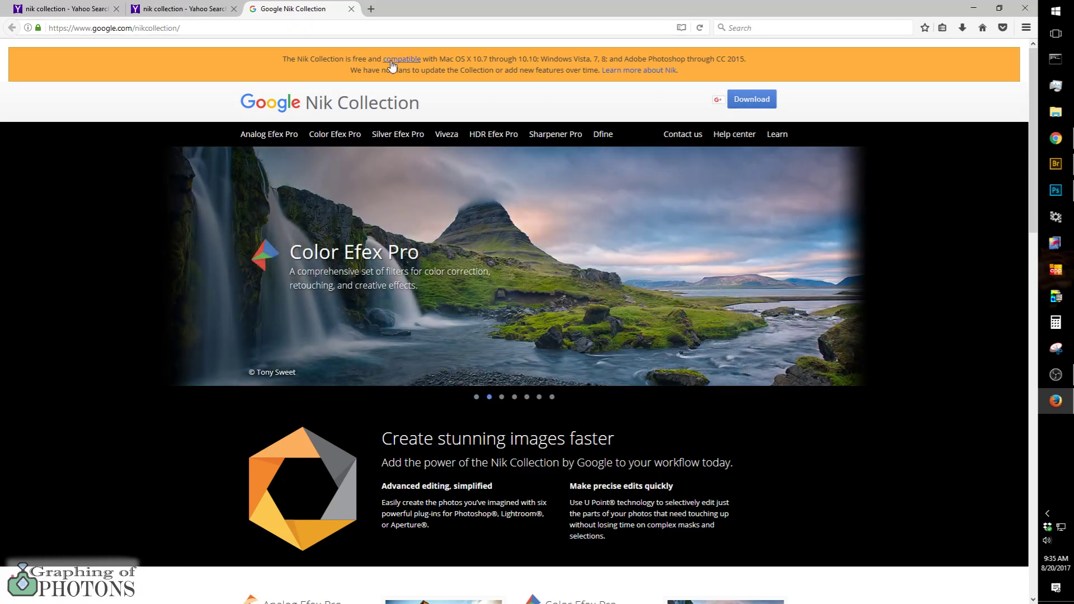
# Step: Review the Nik Collection page, highlighting the notice about future updates and looking over the list of included plug-ins
pyautogui.moveTo(345, 70); pyautogui.dragTo(599, 74)
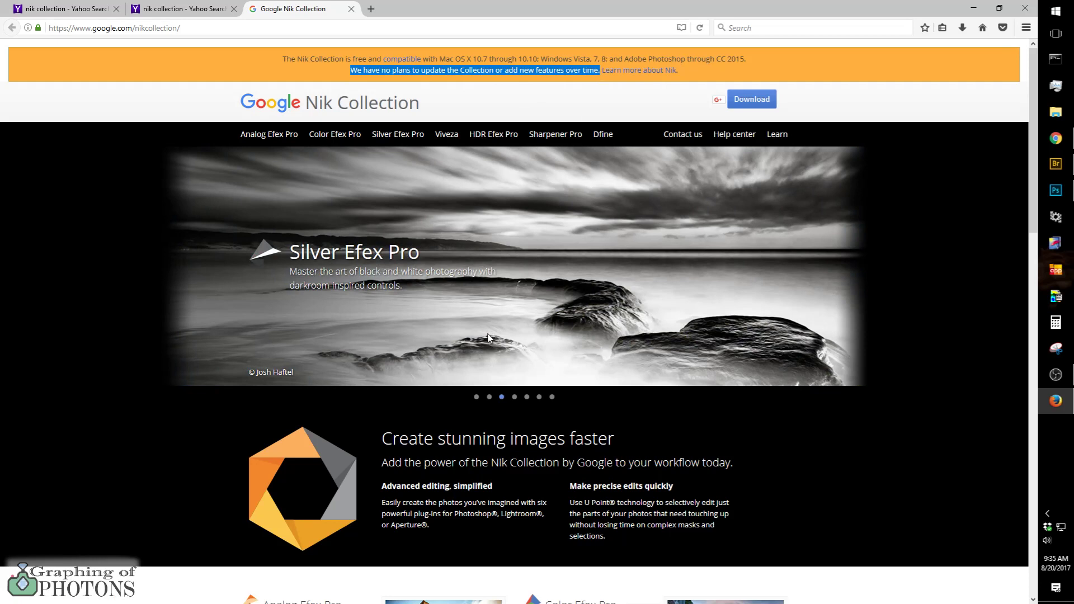
pyautogui.scroll(-2, 462, 332)
pyautogui.scroll(-7, 462, 332)
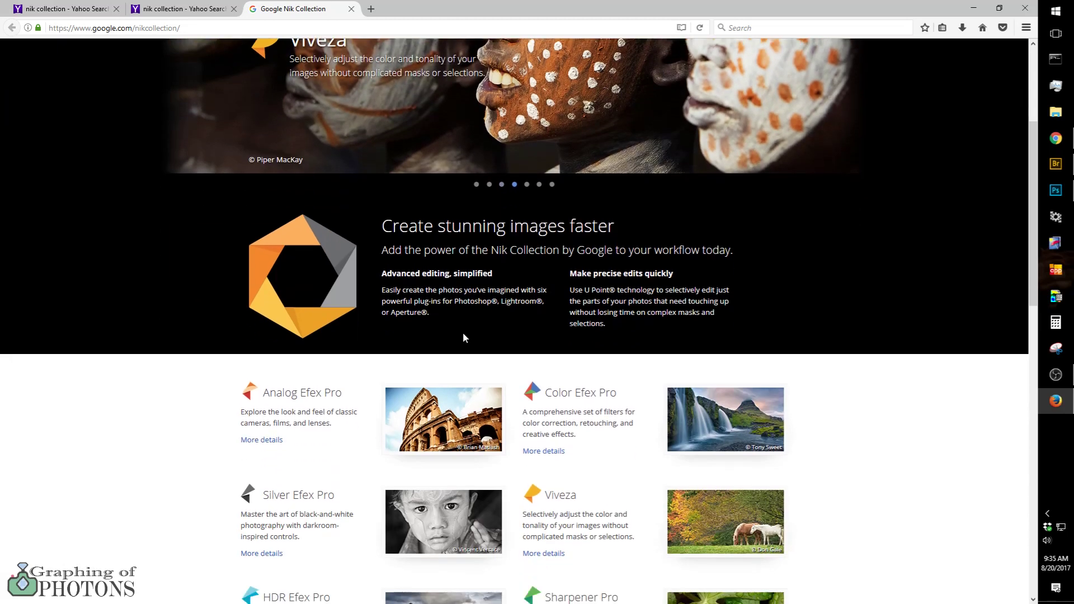
pyautogui.scroll(2, 463, 338)
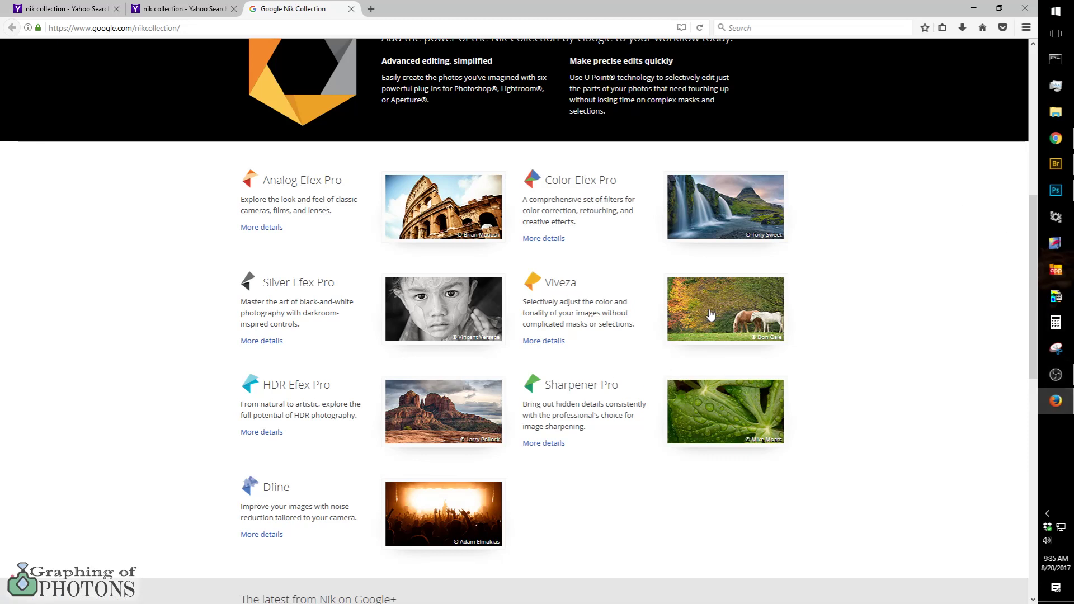
pyautogui.scroll(8, 650, 229)
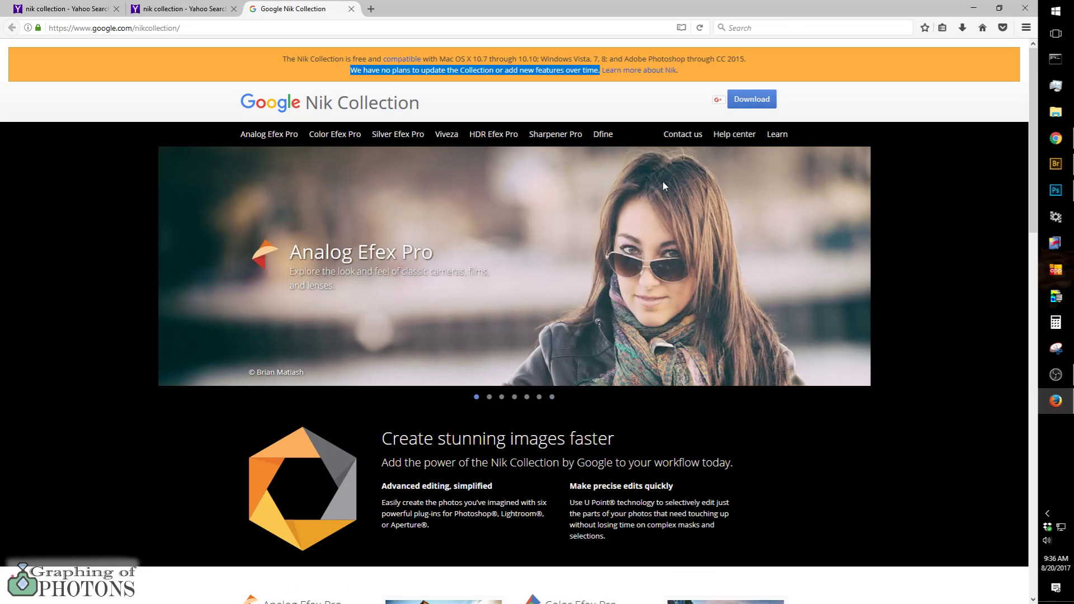
# Step: Switch back to Photoshop and stamp all visible content into a new layer above the base group, checking the group's contents
pyautogui.click(1050, 193)
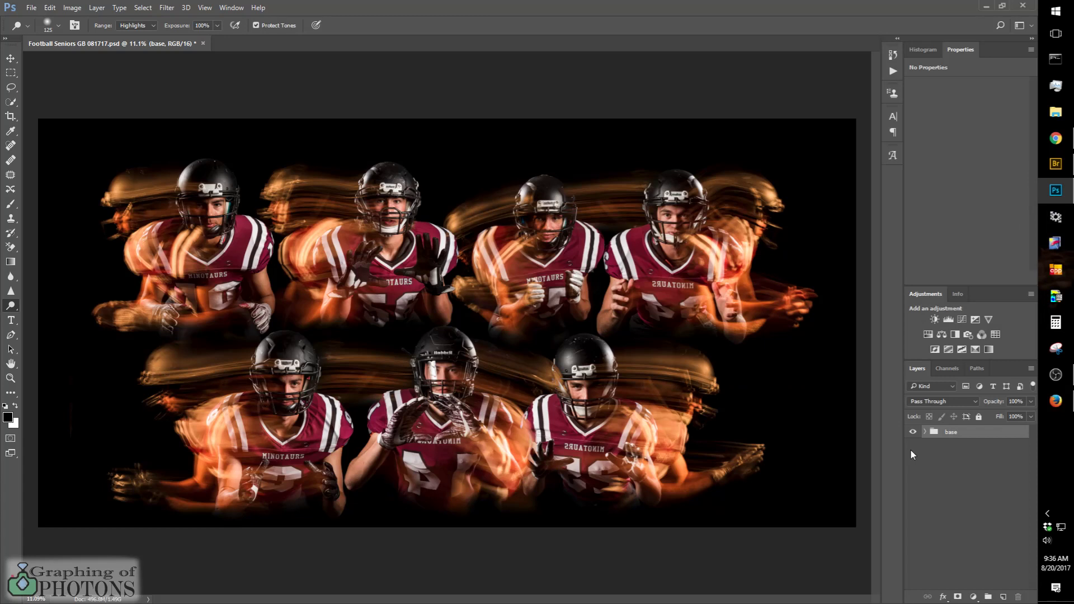
pyautogui.hotkey('ctrl', 'alt', 'shift', 'e')
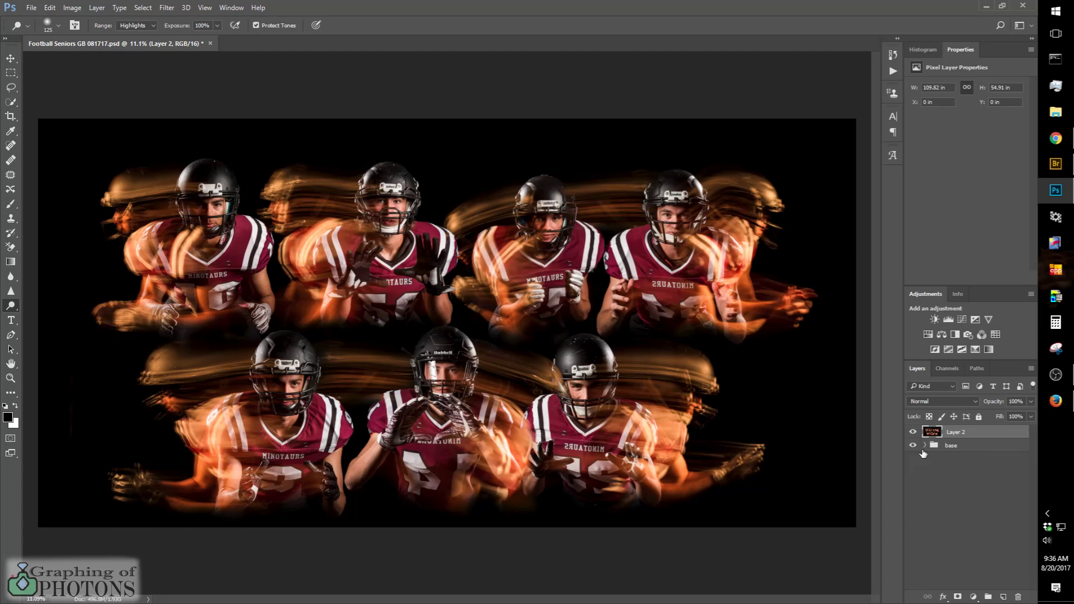
pyautogui.click(924, 445)
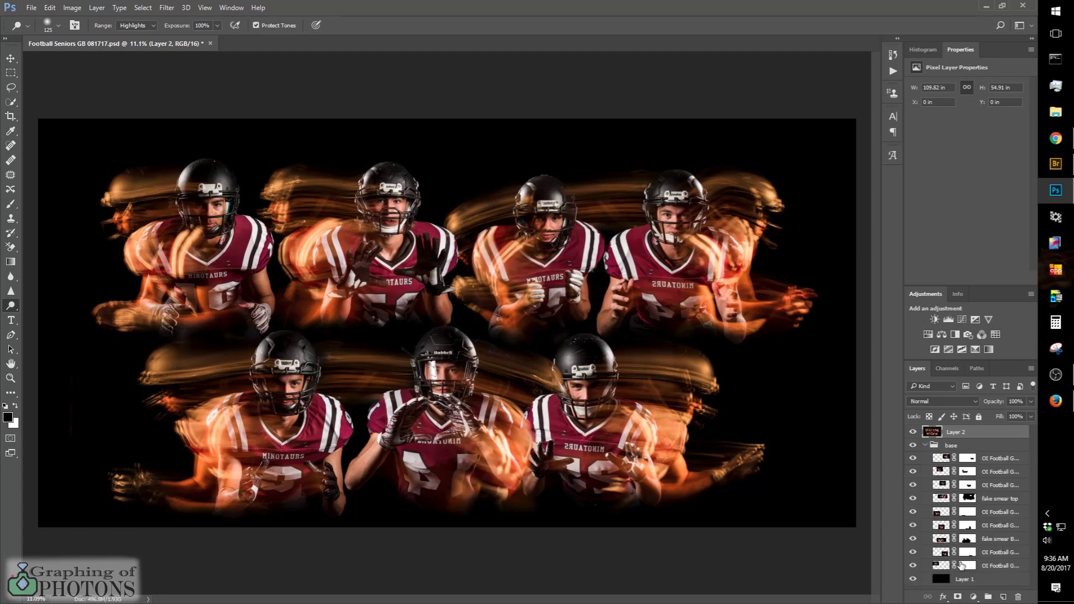
pyautogui.click(924, 445)
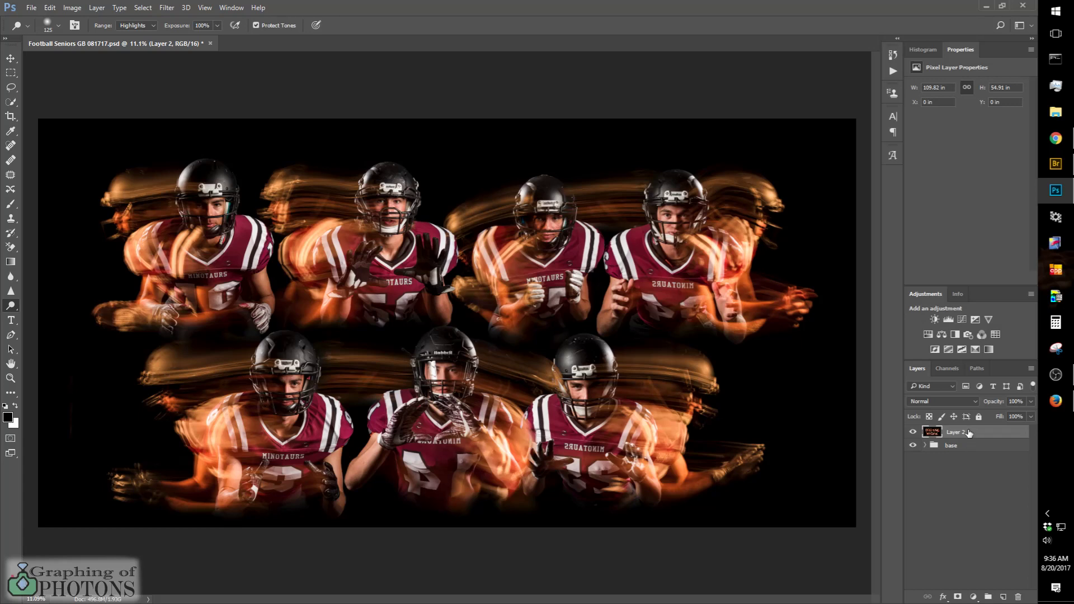
# Step: Open the Nik Collection's Viveza 2 filter on the merged Layer 2
pyautogui.click(143, 8)
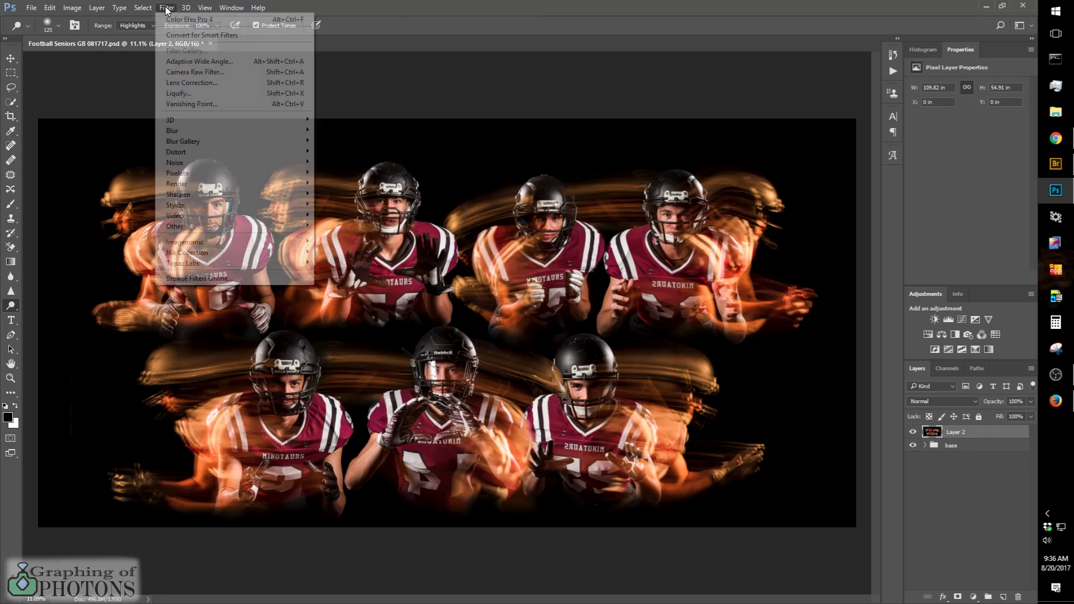
pyautogui.moveTo(167, 8)
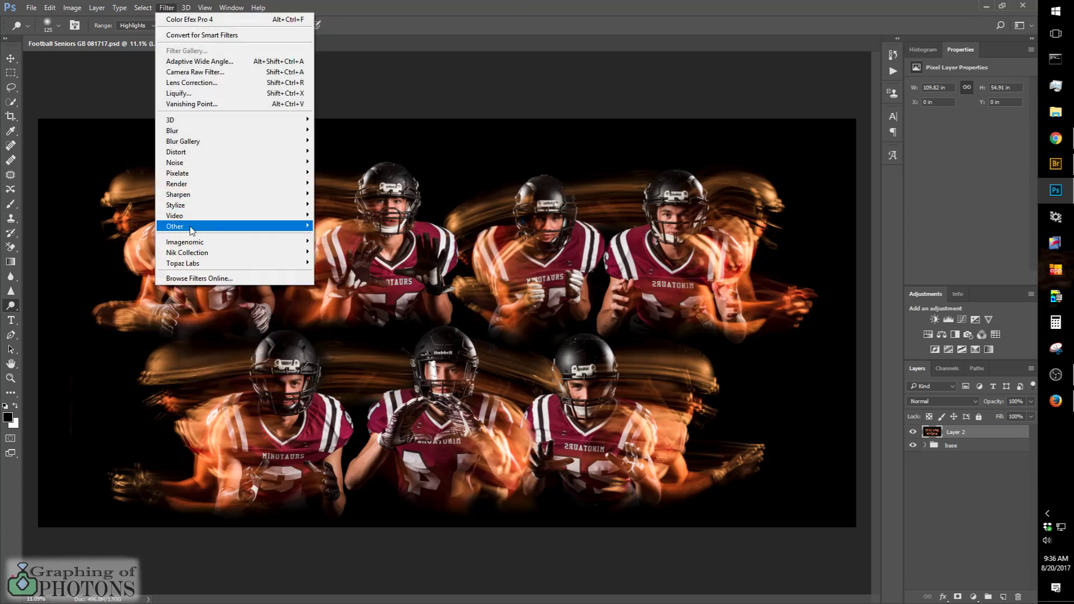
pyautogui.moveTo(196, 255)
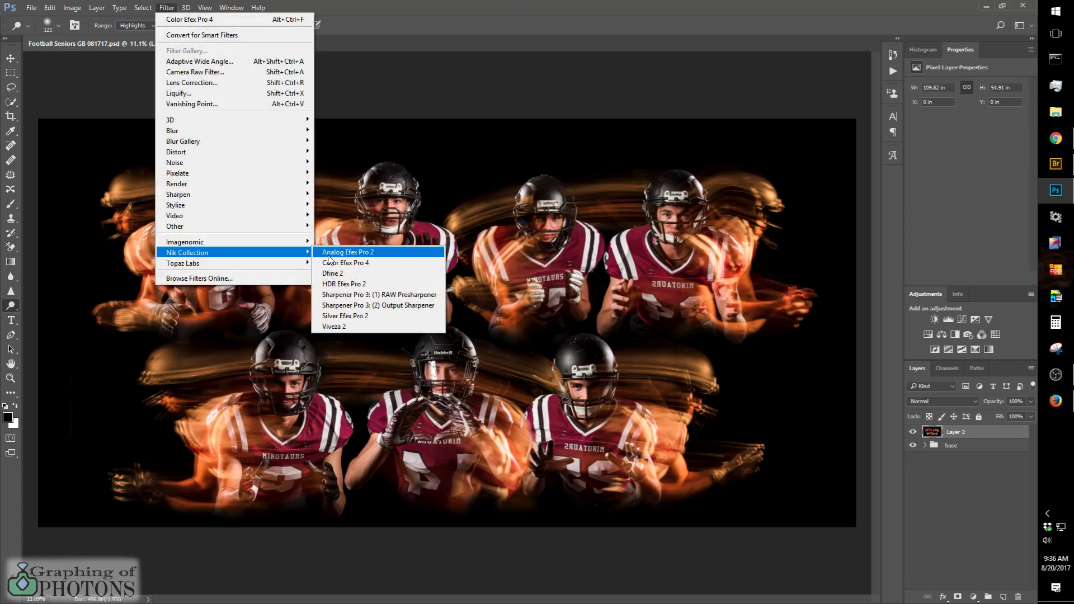
pyautogui.click(339, 326)
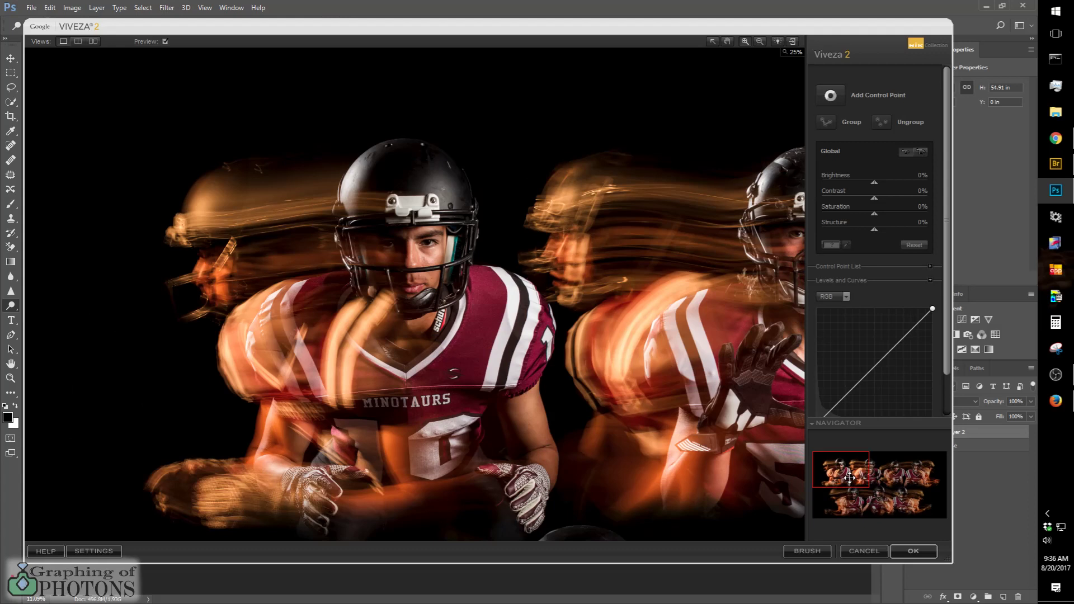
# Step: Examine the players across the Viveza preview at several positions and zoom levels, and inspect close-up detail in the loupe
pyautogui.moveTo(849, 477); pyautogui.dragTo(929, 482)
pyautogui.press('ctrl')
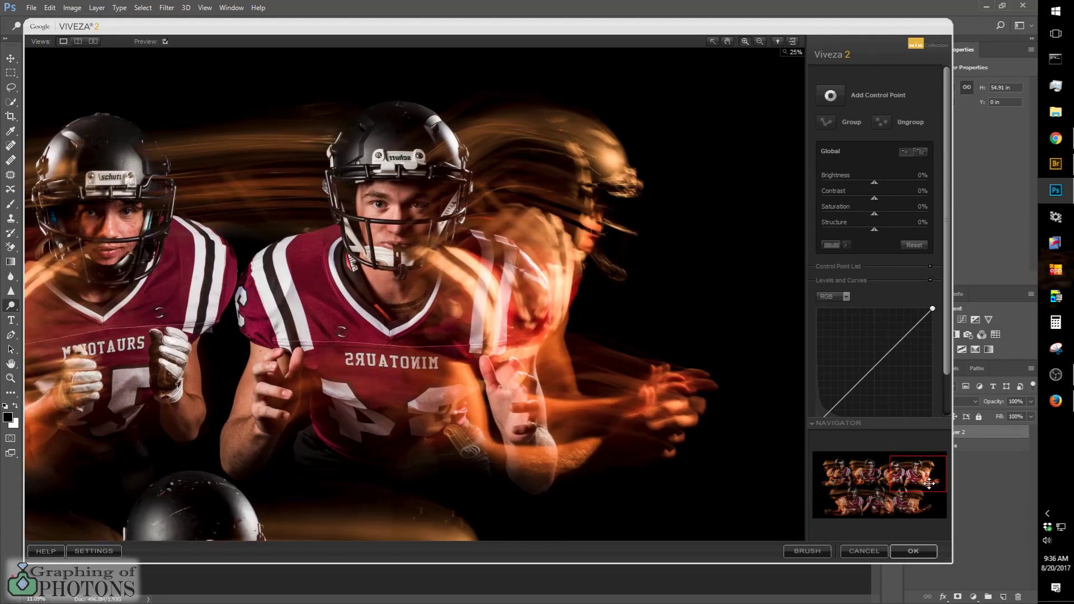
pyautogui.press('ctrl')
pyautogui.moveTo(927, 478); pyautogui.dragTo(891, 479)
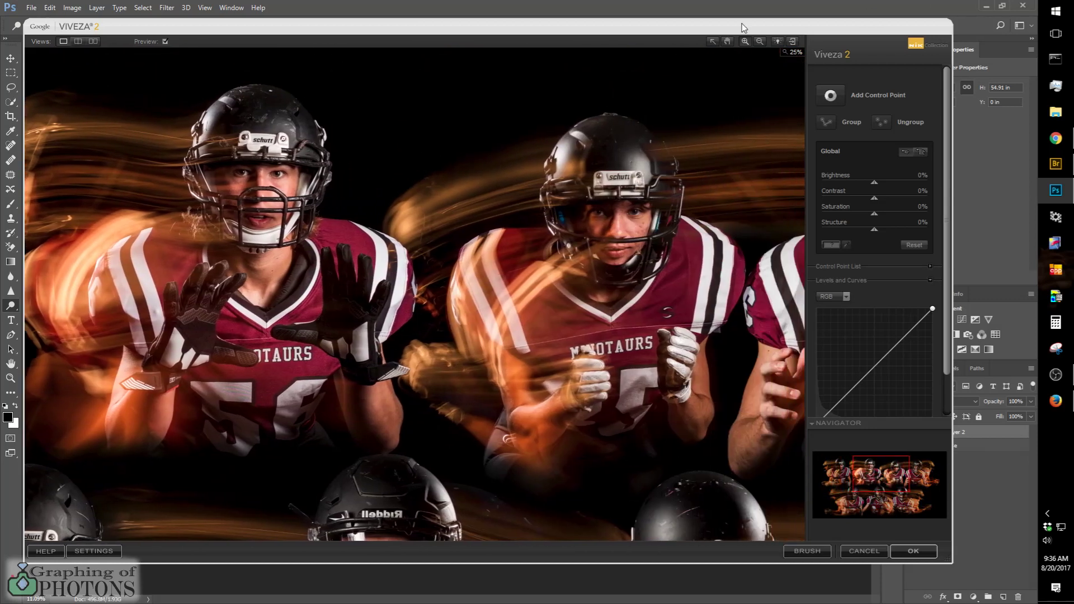
pyautogui.click(728, 41)
pyautogui.moveTo(700, 242); pyautogui.dragTo(734, 178)
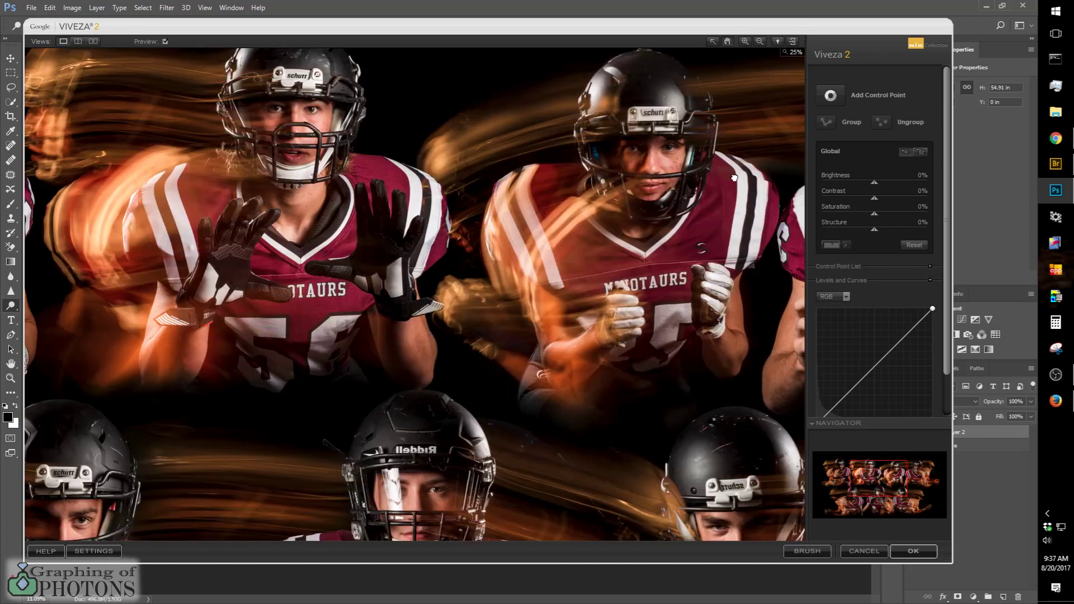
pyautogui.click(744, 42)
pyautogui.click(397, 267)
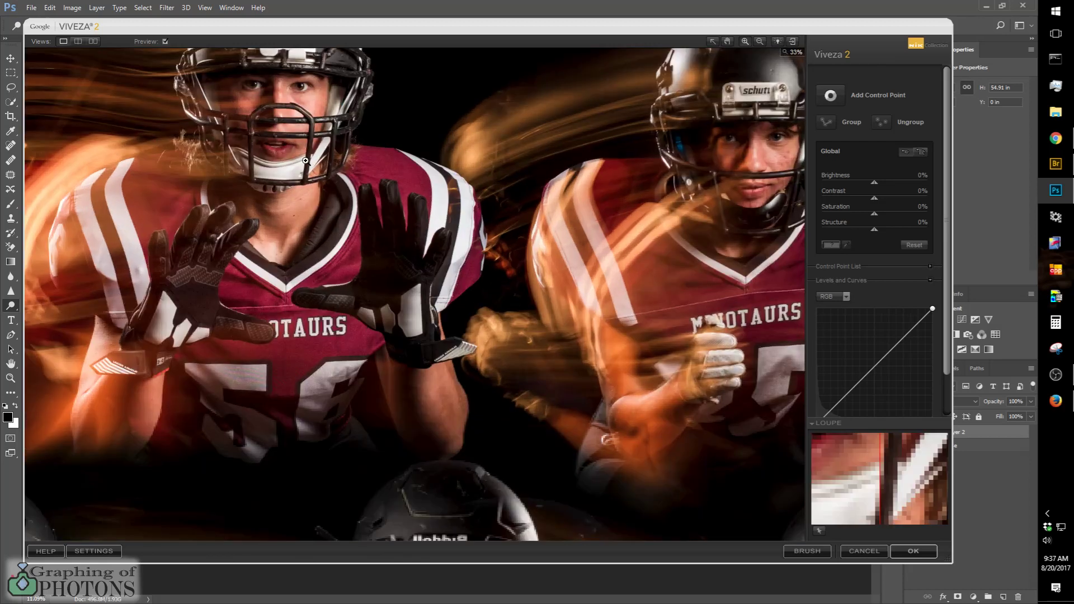
pyautogui.click(759, 41)
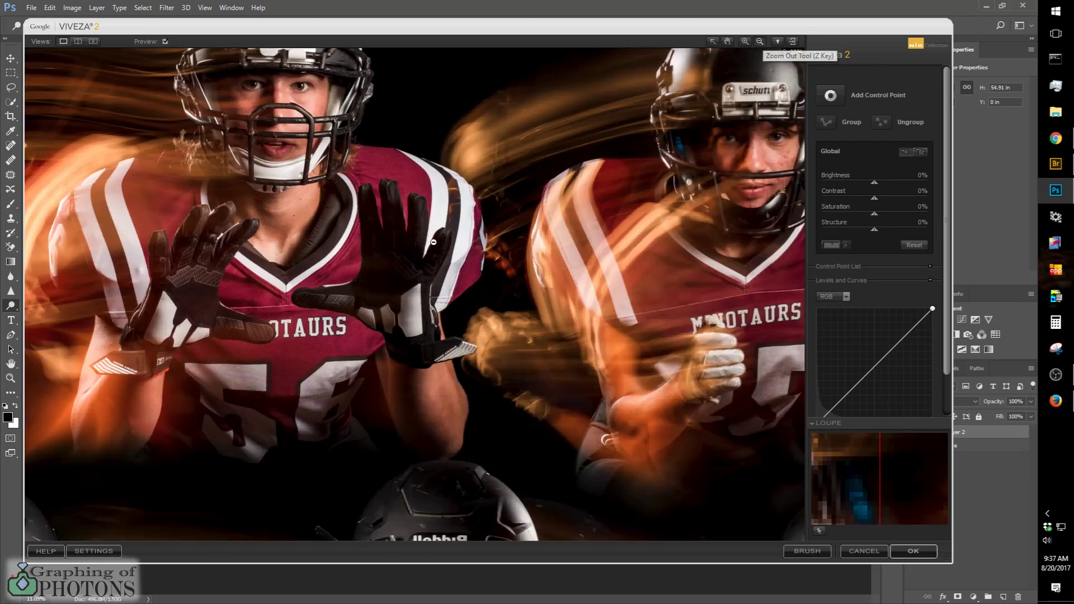
pyautogui.click(402, 251)
pyautogui.click(403, 251)
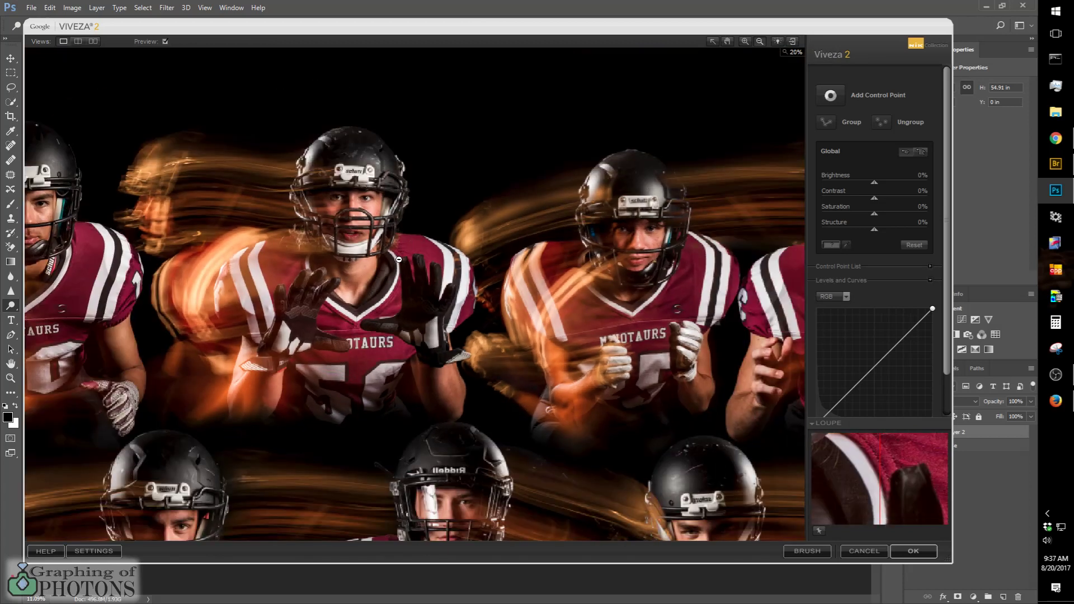
pyautogui.click(745, 41)
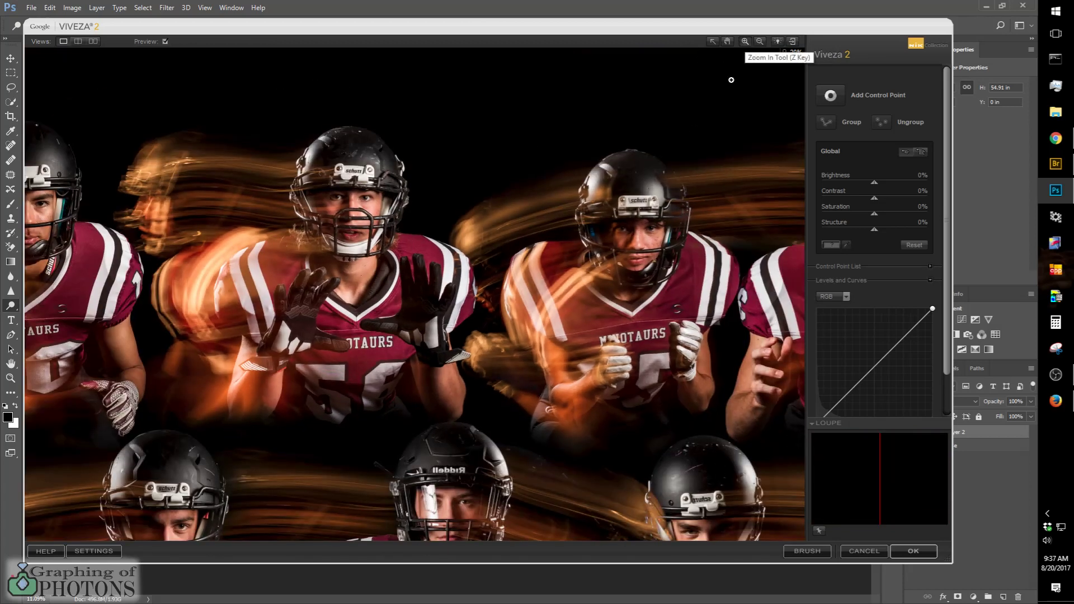
pyautogui.click(306, 367)
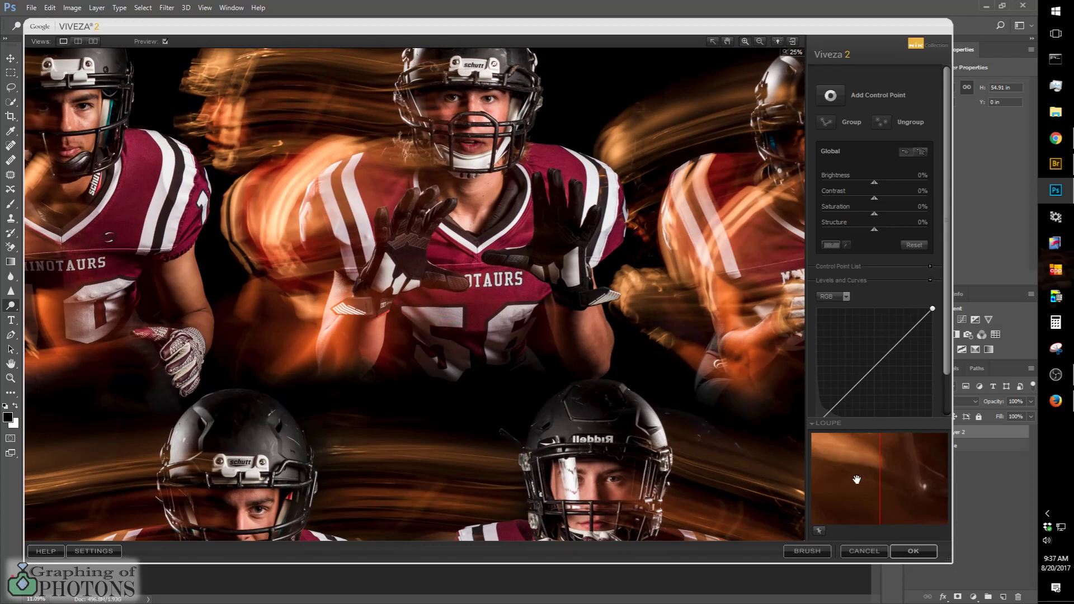
pyautogui.moveTo(857, 479); pyautogui.dragTo(890, 484)
pyautogui.moveTo(863, 463)
pyautogui.mouseDown()
pyautogui.moveTo(832, 499)
pyautogui.moveTo(861, 435)
pyautogui.moveTo(899, 449)
pyautogui.moveTo(858, 454)
pyautogui.mouseUp()
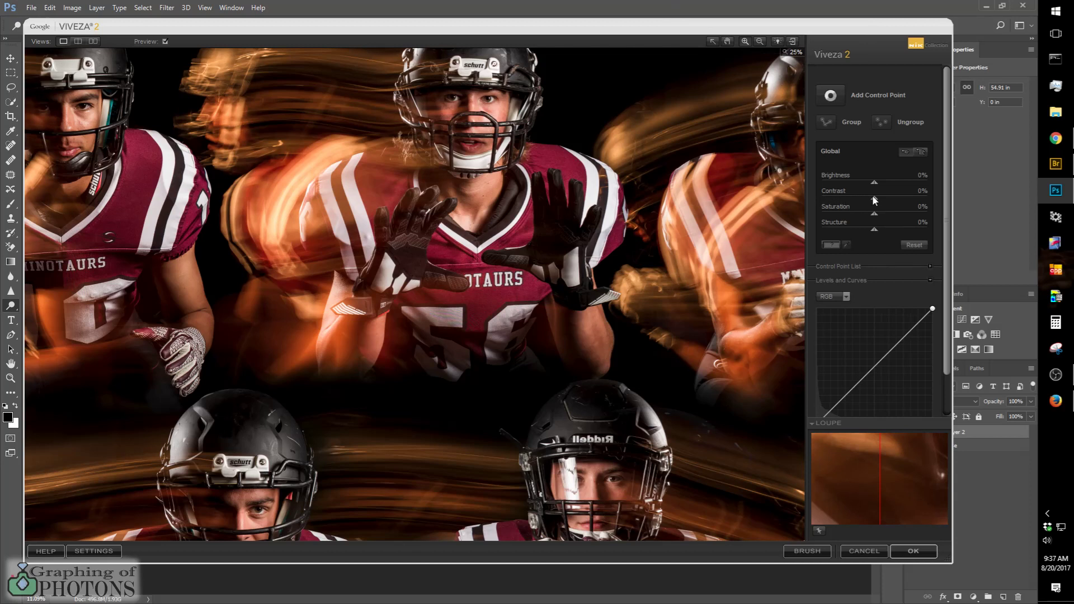
# Step: Set the global Contrast to -33% and Structure to 44%, and apply the Viveza 2 filter
pyautogui.moveTo(874, 199); pyautogui.dragTo(898, 233)
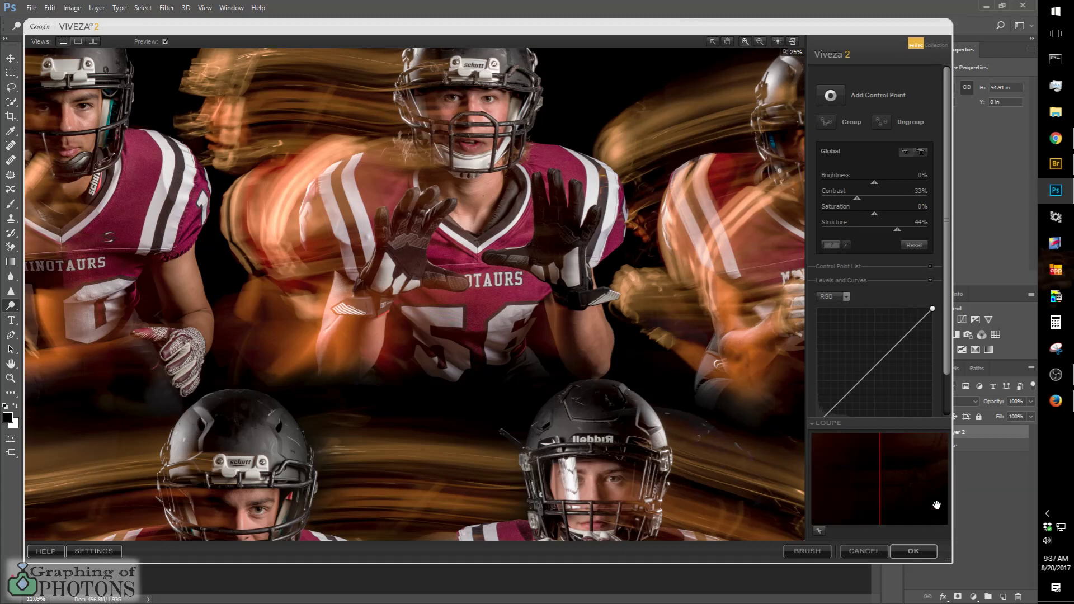
pyautogui.click(905, 549)
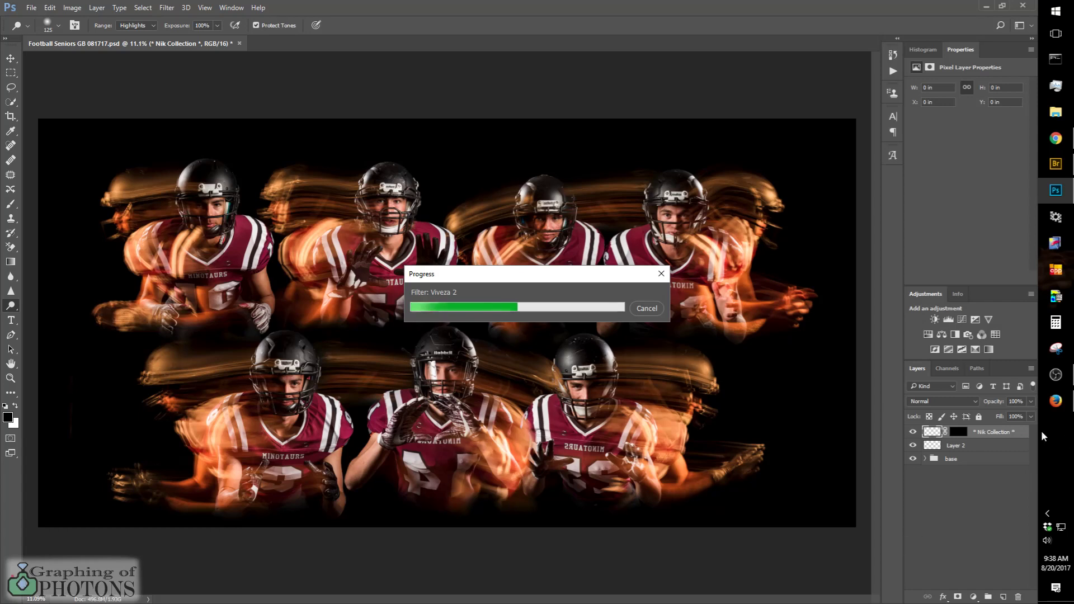
pyautogui.press('ctrl')
pyautogui.press('ctrl')
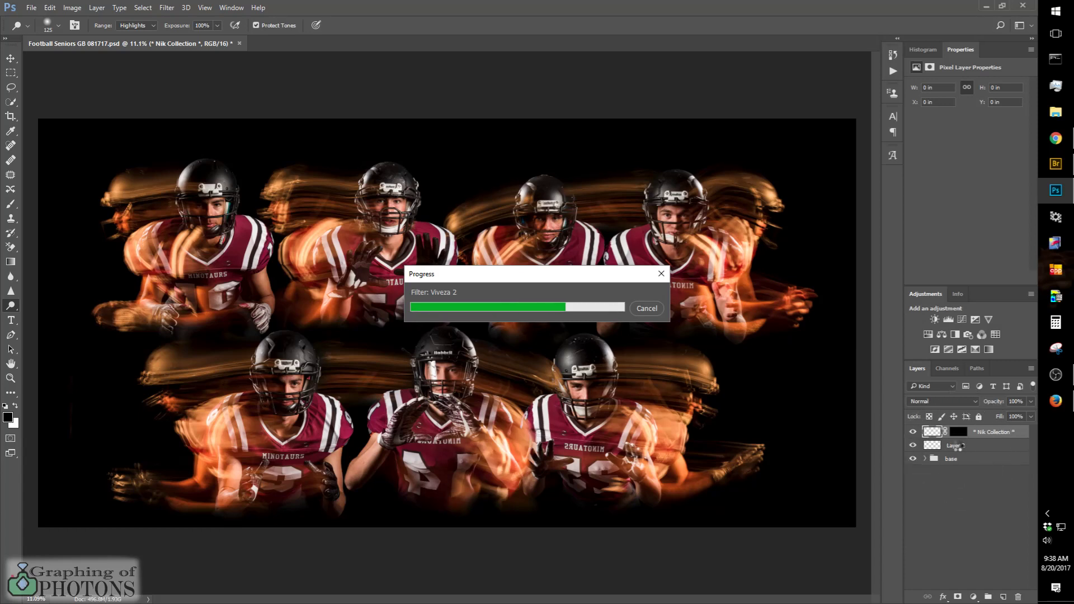
pyautogui.press('ctrl')
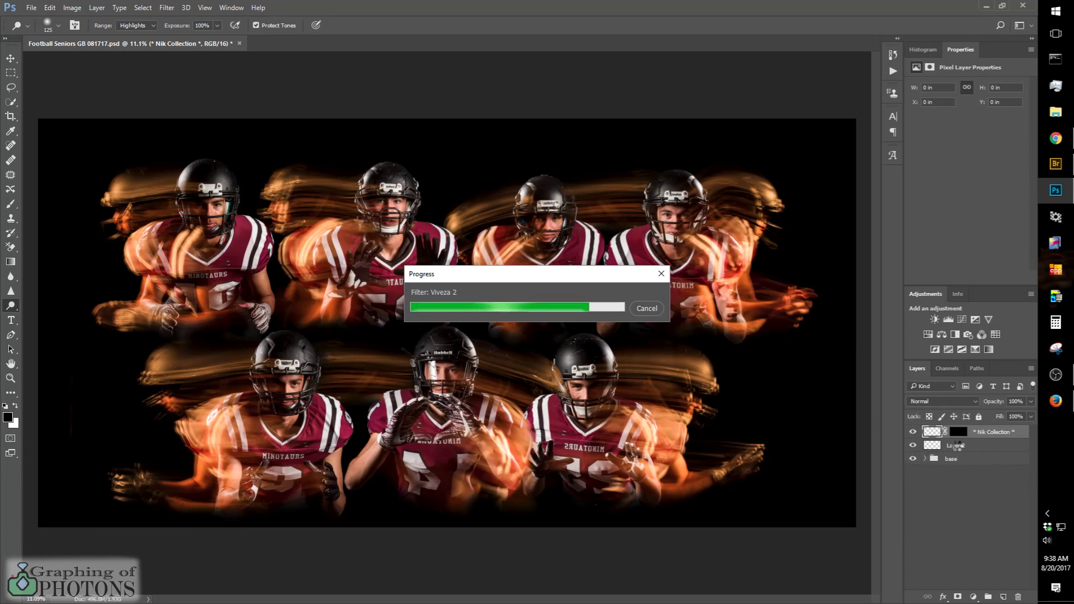
pyautogui.press('ctrl')
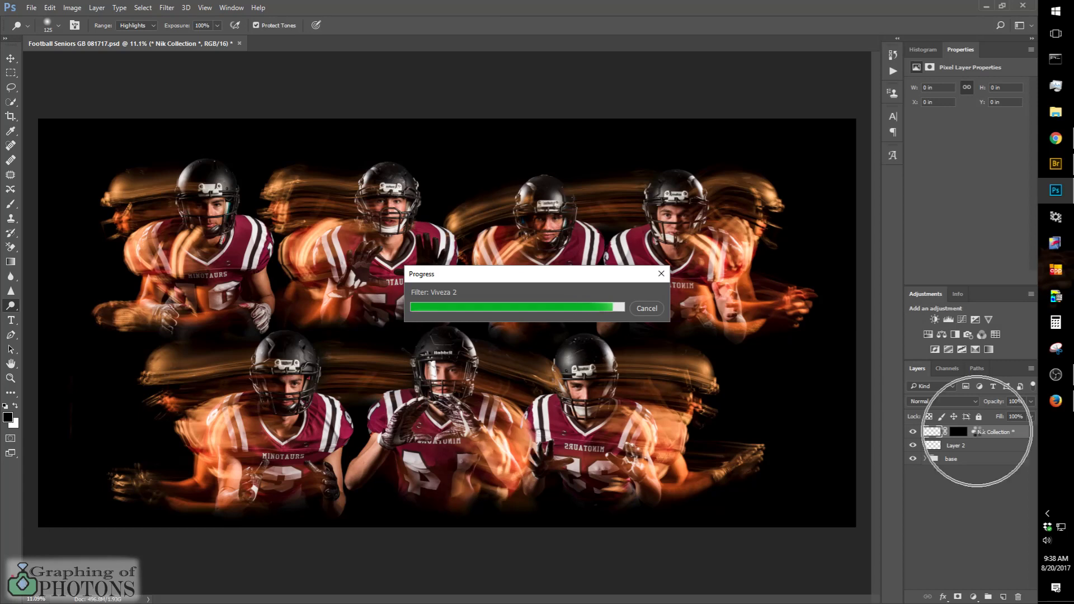
pyautogui.press('ctrl')
pyautogui.press('ctrl')
pyautogui.press('ctrl')
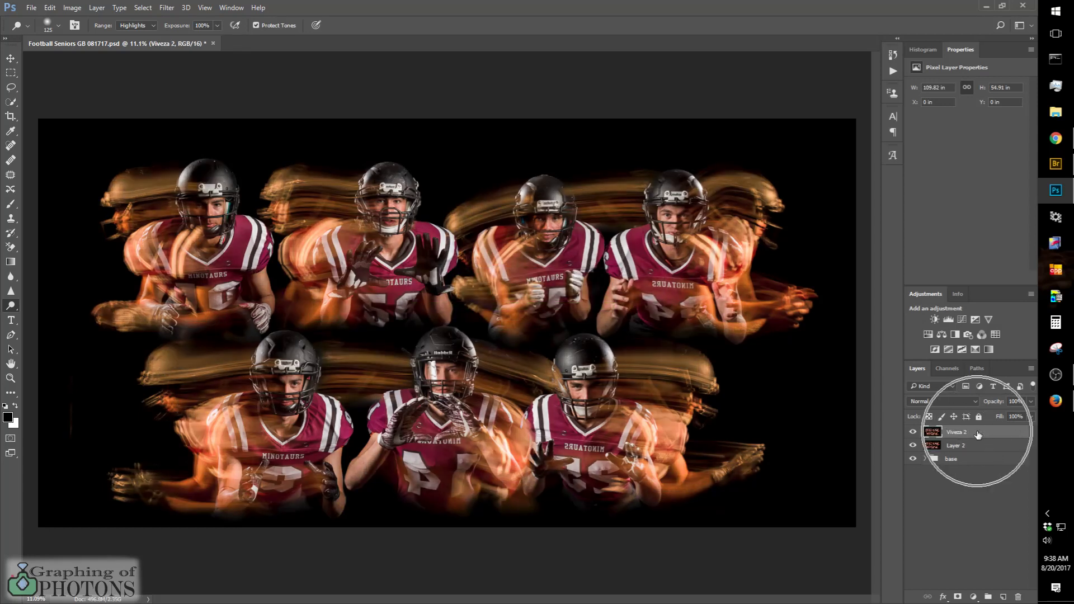
# Step: Delete the unfiltered Layer 2 and make the Viveza 2 layer active
pyautogui.click(956, 449)
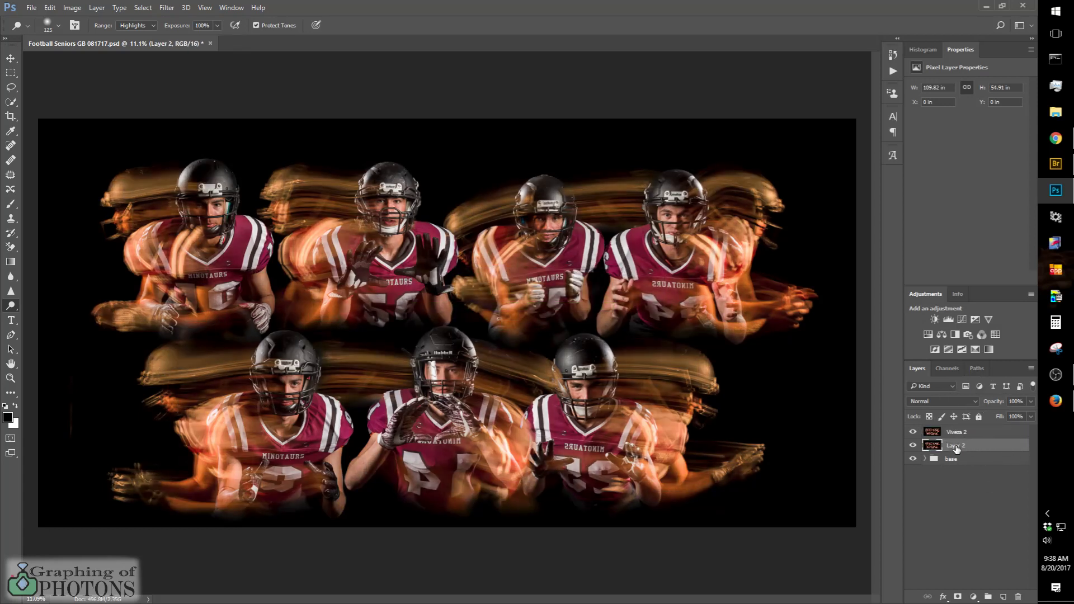
pyautogui.press('Delete')
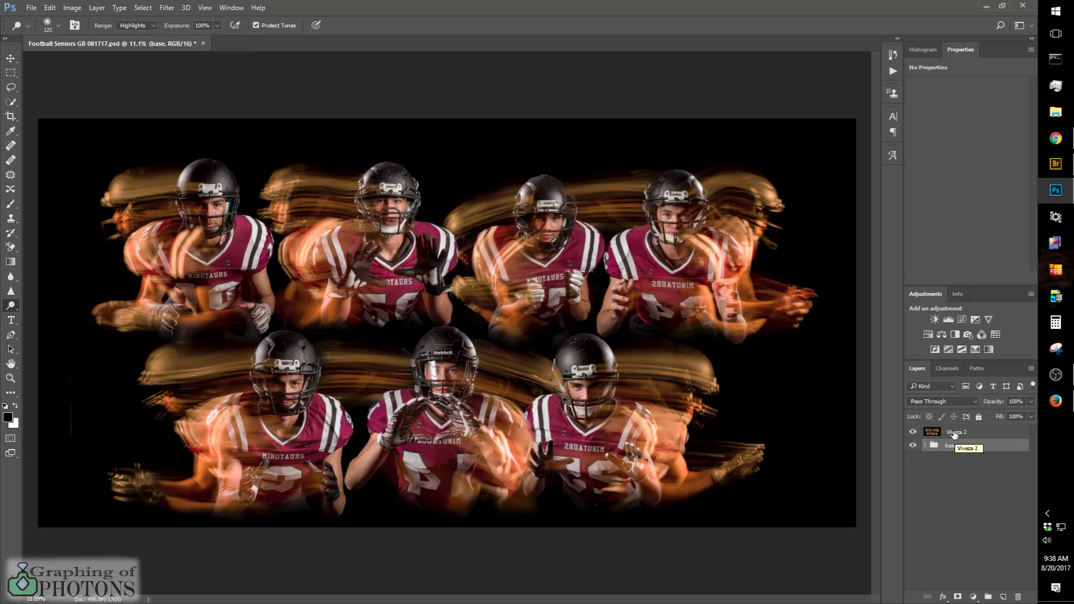
pyautogui.click(954, 434)
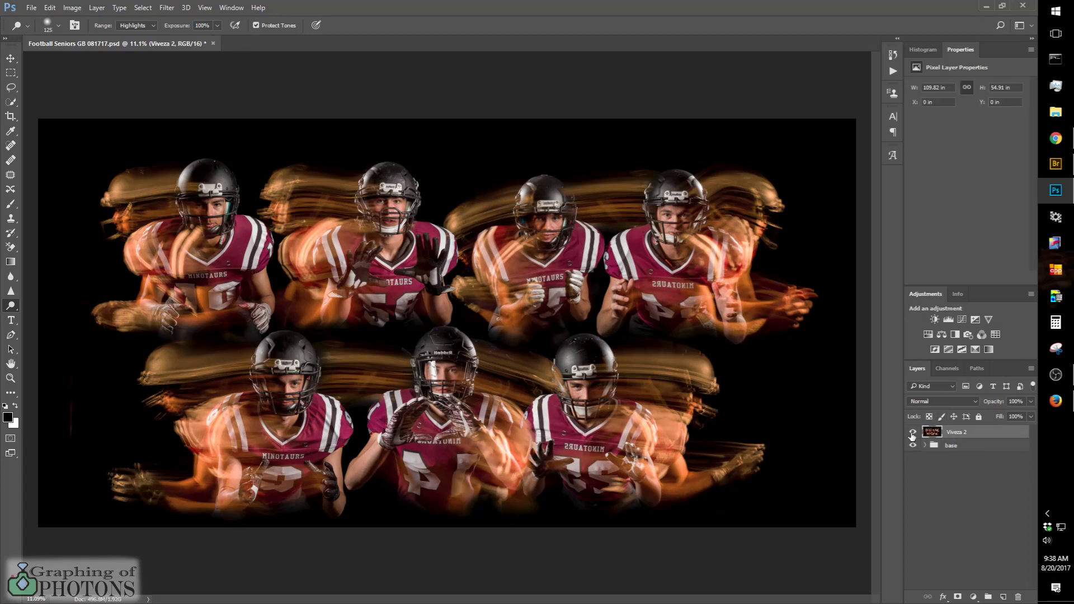
# Step: Compare the image with the Viveza 2 layer hidden and shown, both in the full composite and close up on a player's face and jersey
pyautogui.click(912, 435)
pyautogui.click(912, 433)
pyautogui.click(912, 434)
pyautogui.click(911, 434)
pyautogui.scroll(10, 595, 284)
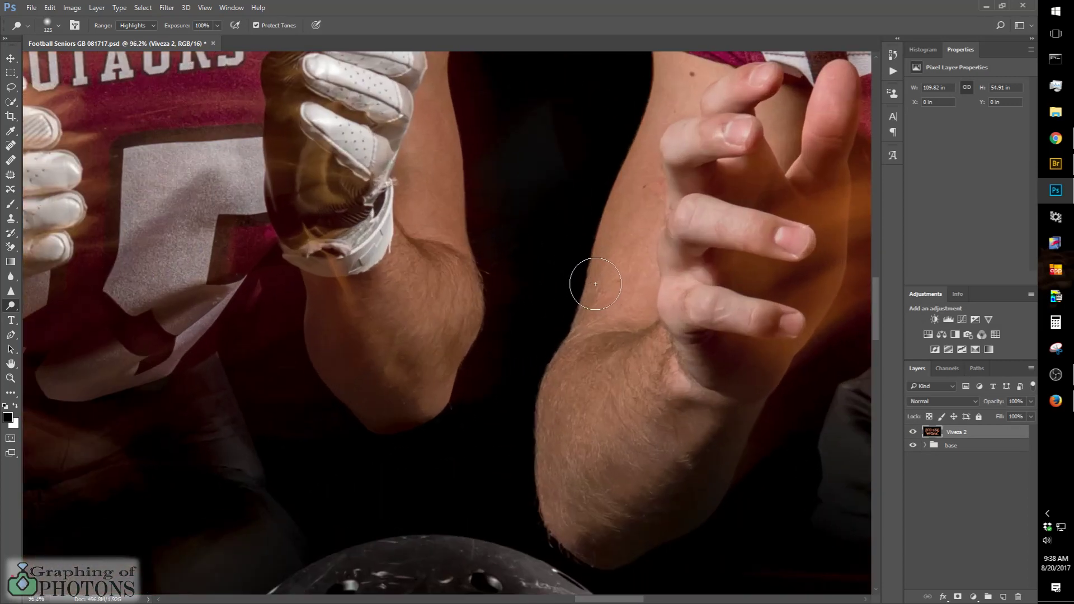
pyautogui.moveTo(421, 225); pyautogui.dragTo(273, 410)
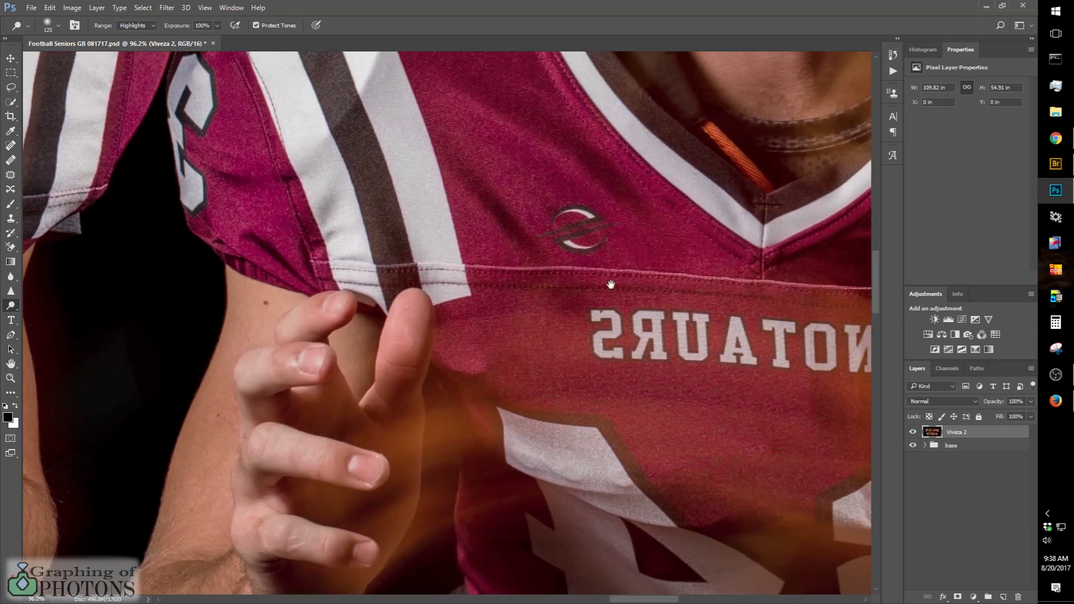
pyautogui.moveTo(610, 285)
pyautogui.mouseDown()
pyautogui.moveTo(408, 427)
pyautogui.moveTo(446, 444)
pyautogui.moveTo(479, 507)
pyautogui.mouseUp()
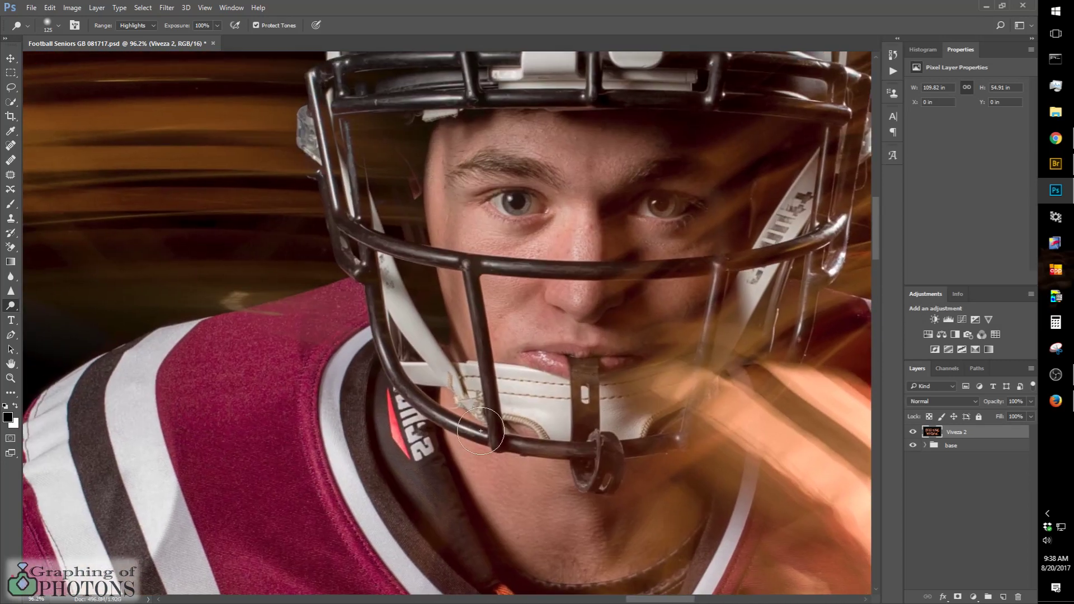
pyautogui.scroll(-2, 481, 431)
pyautogui.moveTo(394, 465)
pyautogui.mouseDown()
pyautogui.moveTo(467, 364)
pyautogui.moveTo(455, 417)
pyautogui.mouseUp()
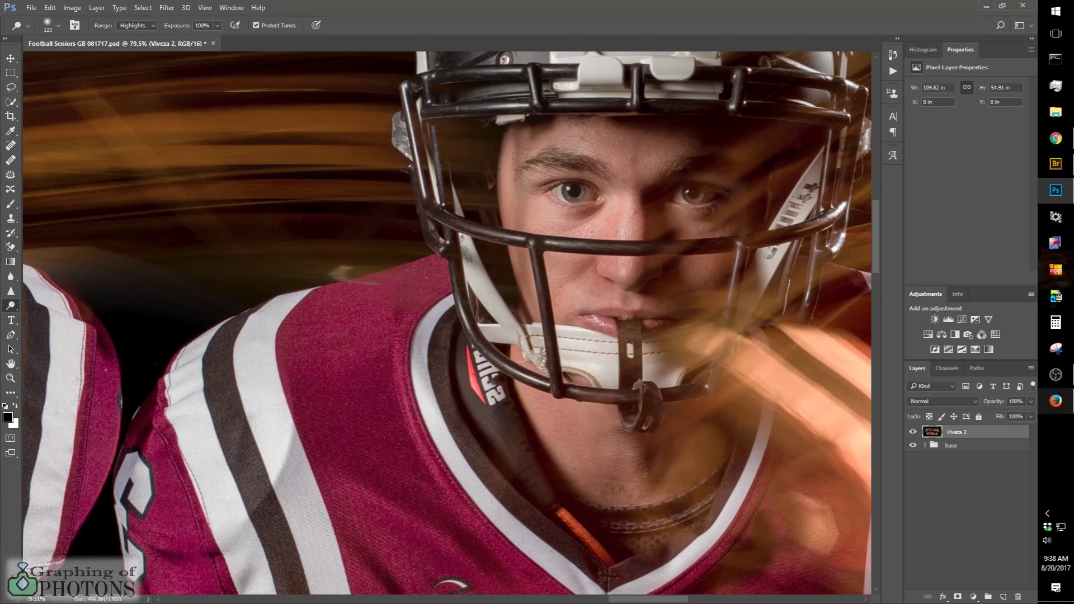
pyautogui.click(911, 433)
pyautogui.click(911, 433)
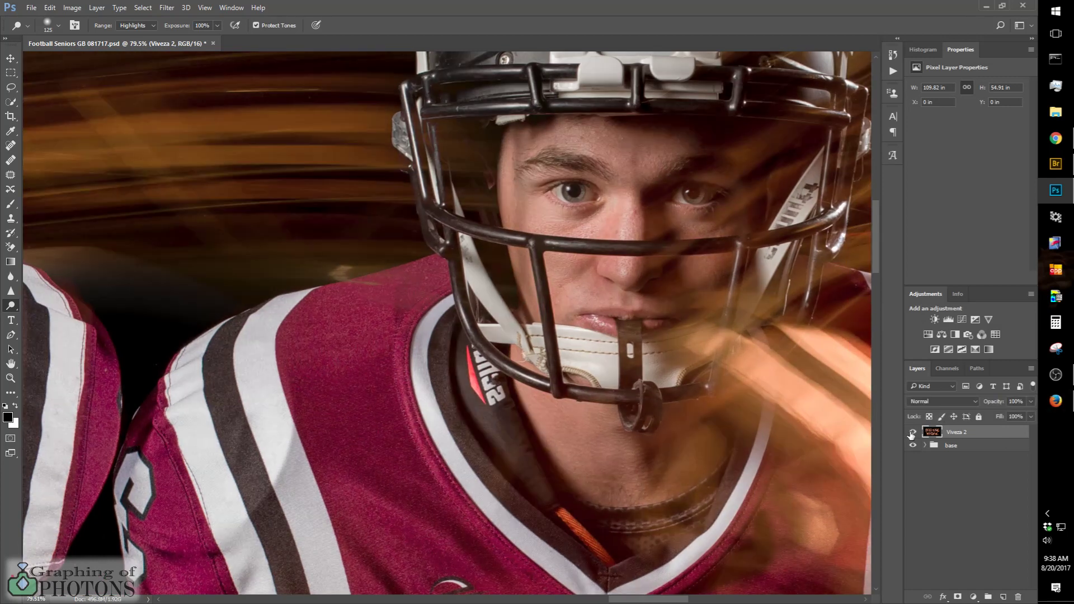
pyautogui.click(911, 433)
pyautogui.click(911, 434)
# Step: Set the Viveza 2 layer's opacity to 70% and compare the image with the layer hidden and shown, close up and in full view
pyautogui.moveTo(997, 402); pyautogui.dragTo(725, 412)
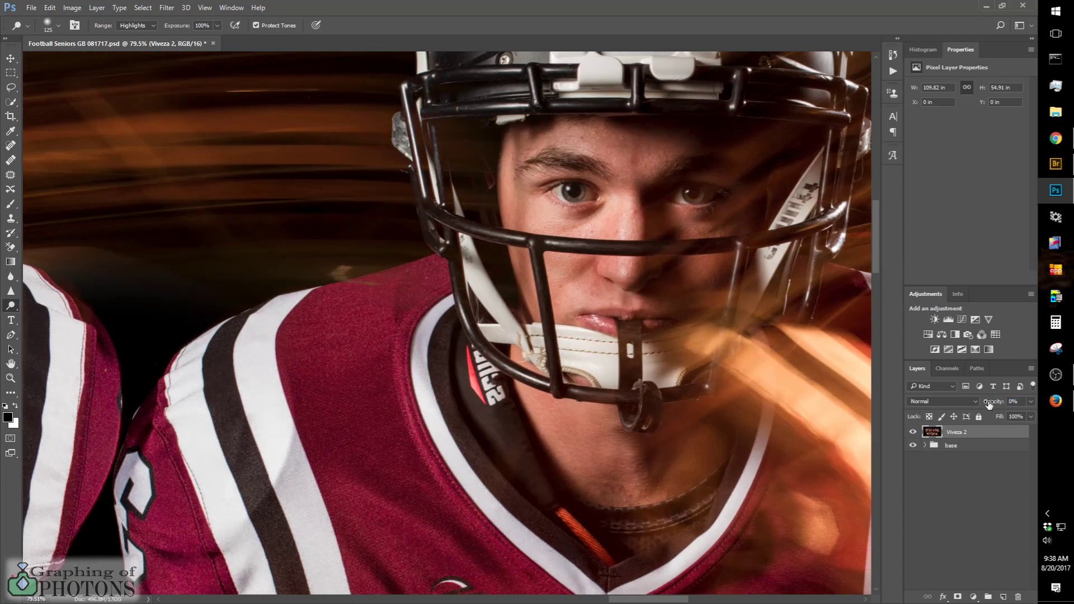
pyautogui.moveTo(988, 404)
pyautogui.mouseDown()
pyautogui.moveTo(1020, 407)
pyautogui.moveTo(987, 406)
pyautogui.moveTo(995, 406)
pyautogui.mouseUp()
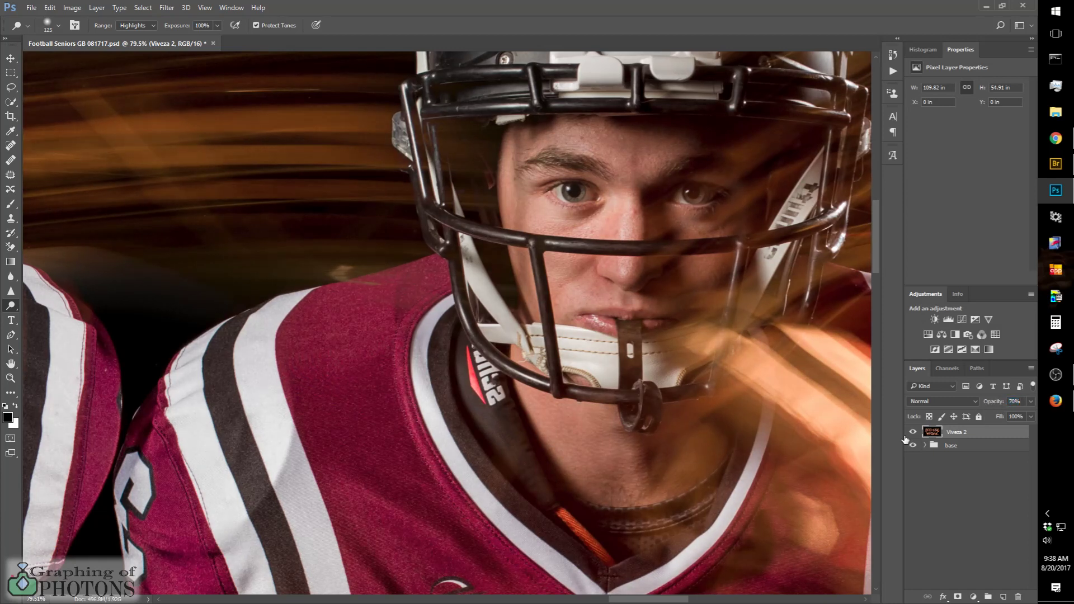
pyautogui.click(913, 432)
pyautogui.click(913, 433)
pyautogui.click(913, 432)
pyautogui.click(914, 433)
pyautogui.scroll(-7, 468, 412)
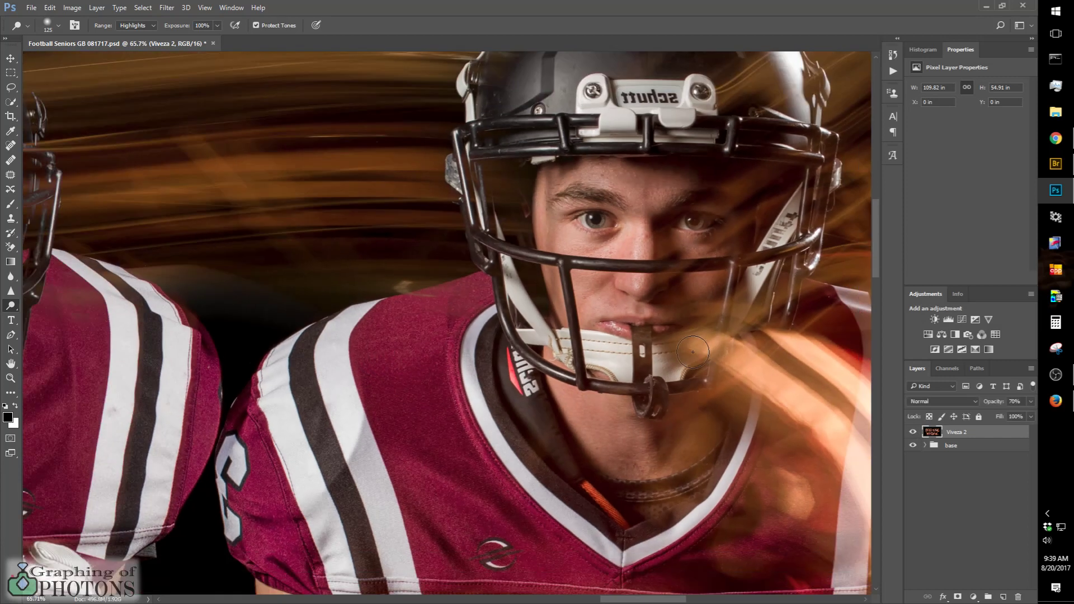
pyautogui.scroll(-3, 468, 412)
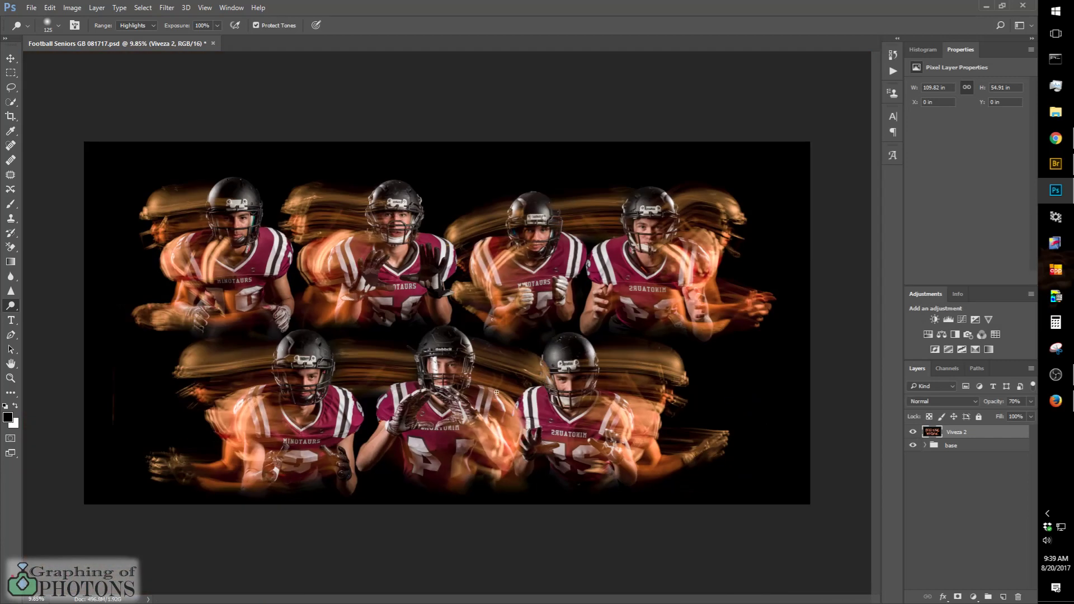
pyautogui.click(913, 432)
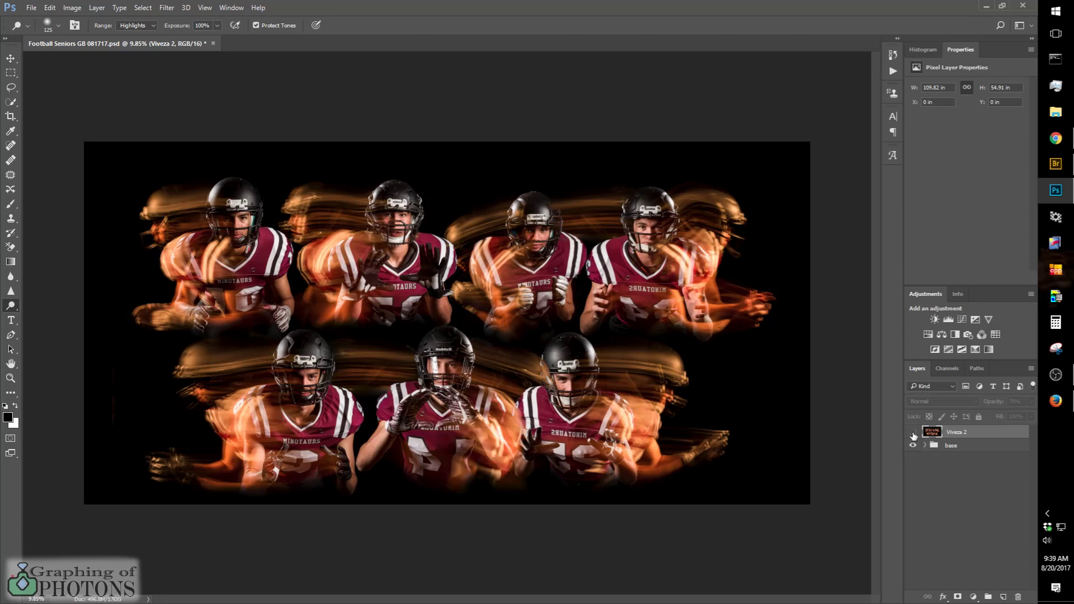
pyautogui.click(913, 433)
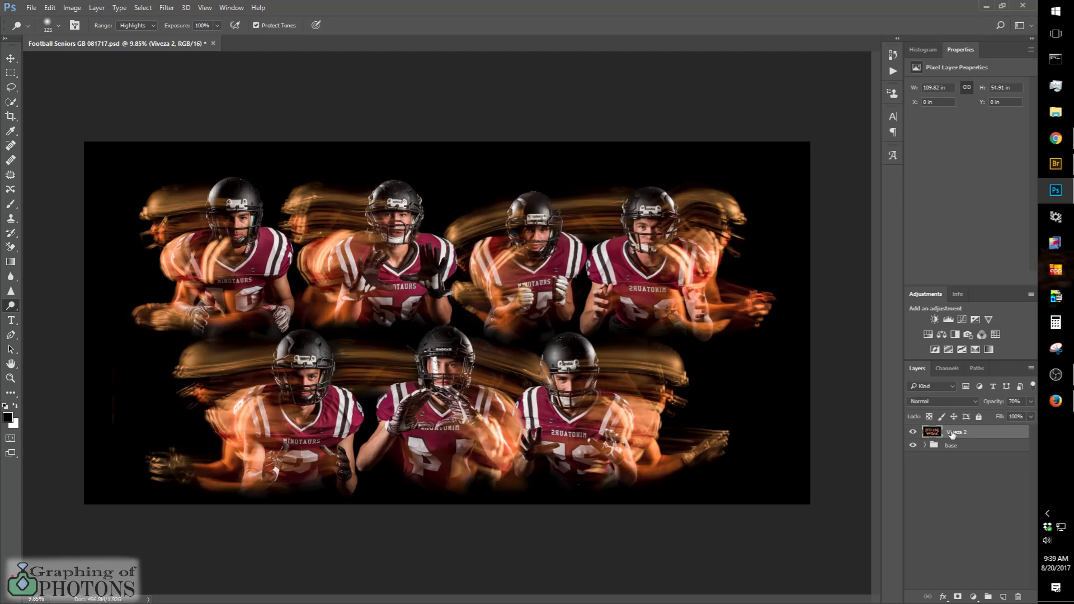
# Step: Stamp all visible content into a new layer and add a Black & White adjustment clipped to it
pyautogui.hotkey('ctrl', 'alt', 'shift', 'e')
pyautogui.click(954, 335)
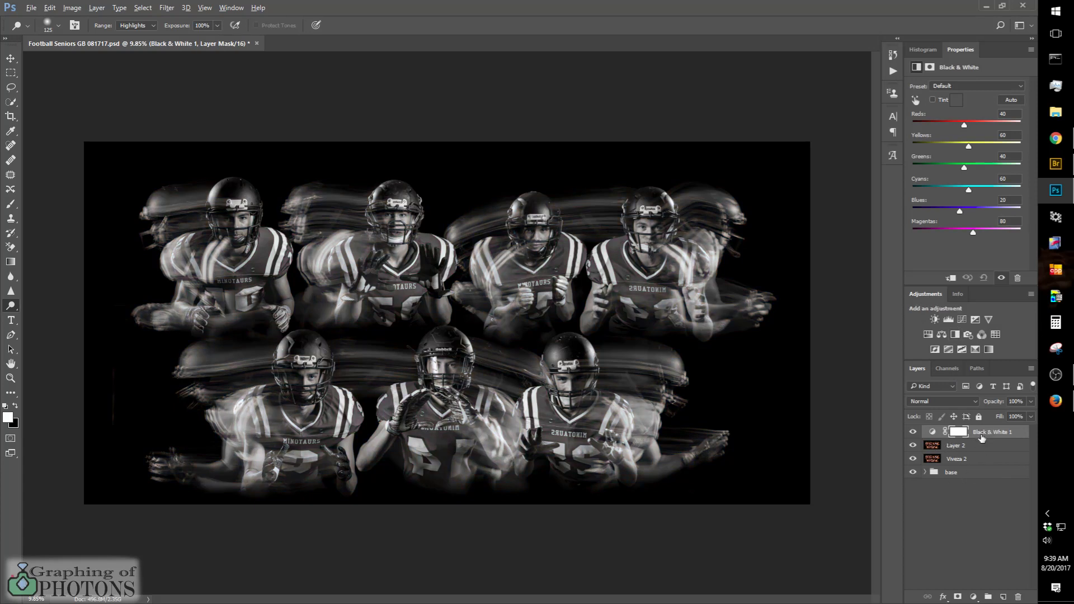
pyautogui.keyDown('alt'); pyautogui.click(944, 434); pyautogui.keyUp('alt')
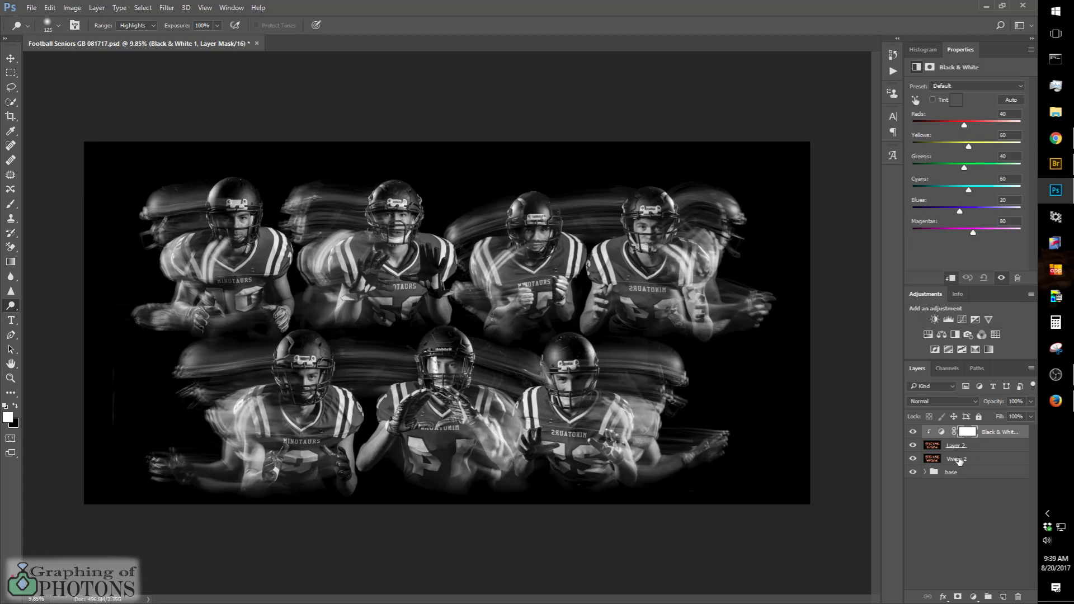
# Step: Set the Black & White adjustment layer's blend mode to Luminosity
pyautogui.click(991, 435)
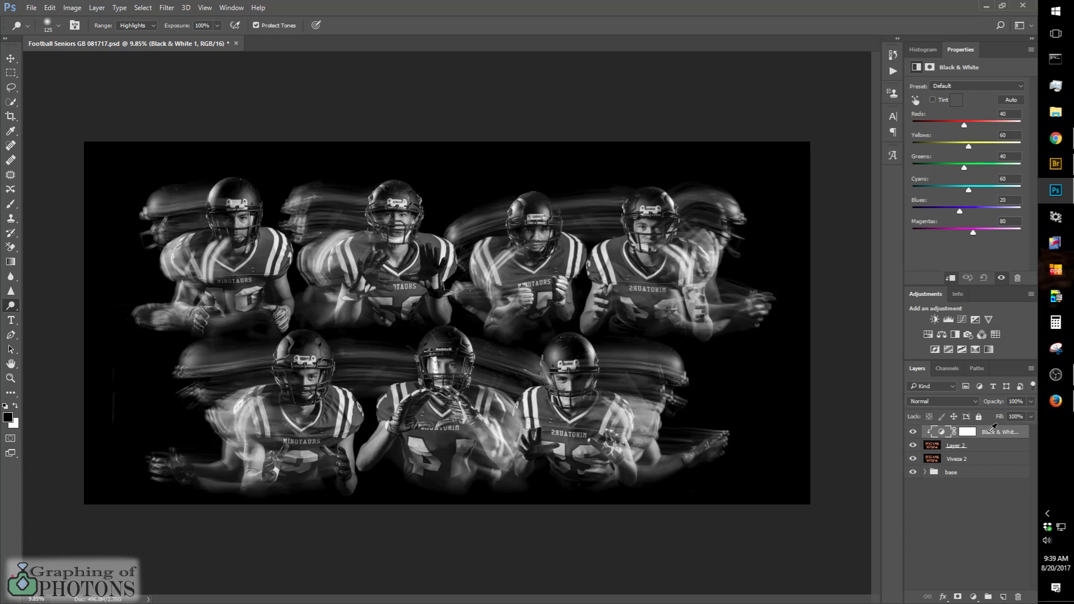
pyautogui.click(974, 402)
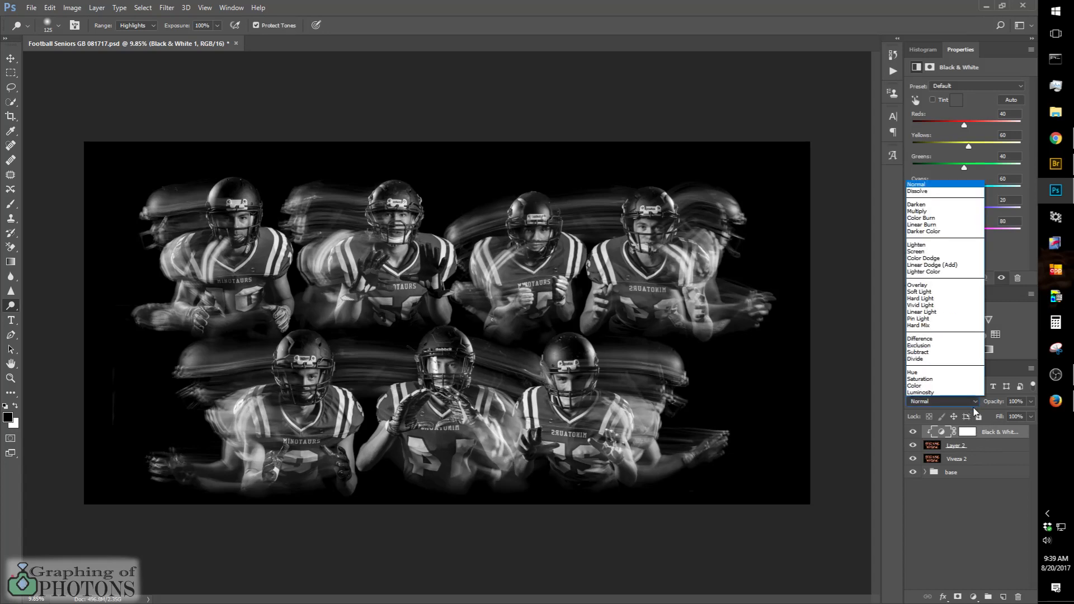
pyautogui.click(924, 400)
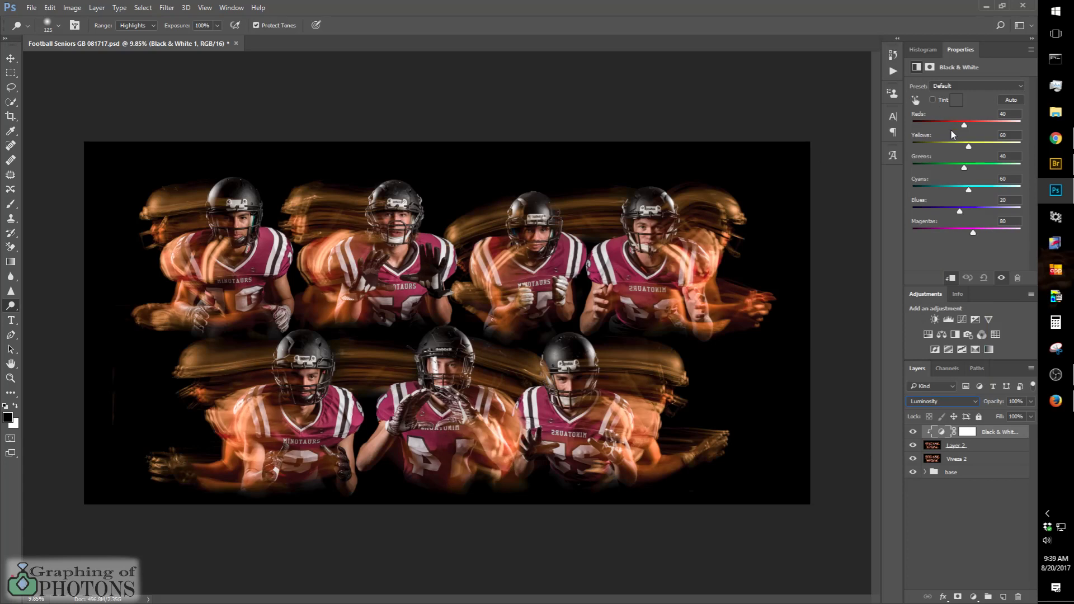
# Step: Darken the reds in the Black & White adjustment by setting Reds to -7, checking the jerseys close up
pyautogui.moveTo(964, 129)
pyautogui.mouseDown()
pyautogui.moveTo(984, 126)
pyautogui.moveTo(964, 130)
pyautogui.mouseUp()
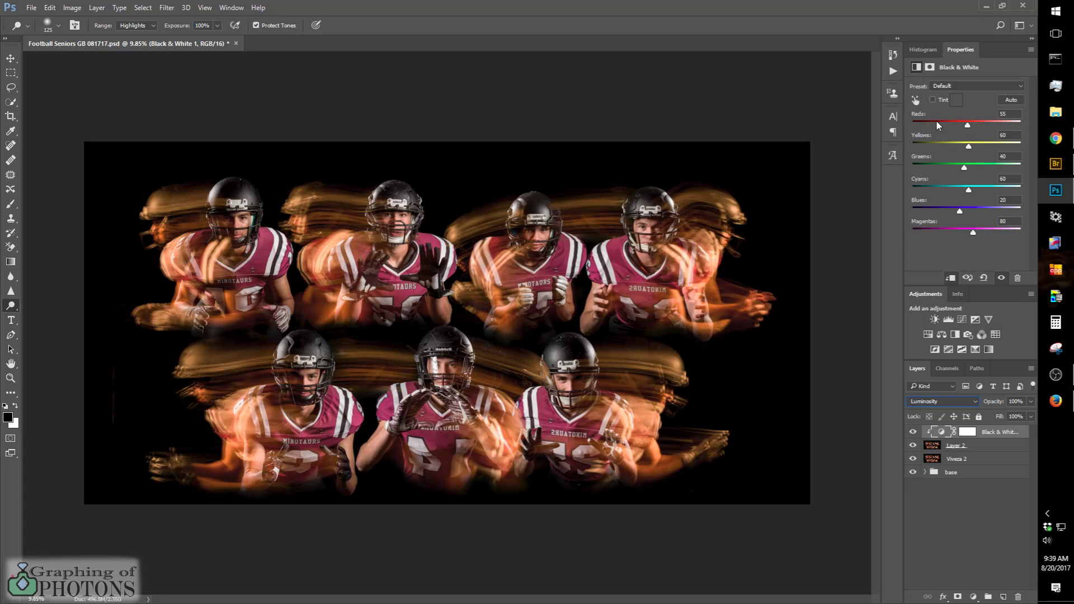
pyautogui.moveTo(966, 129); pyautogui.dragTo(959, 129)
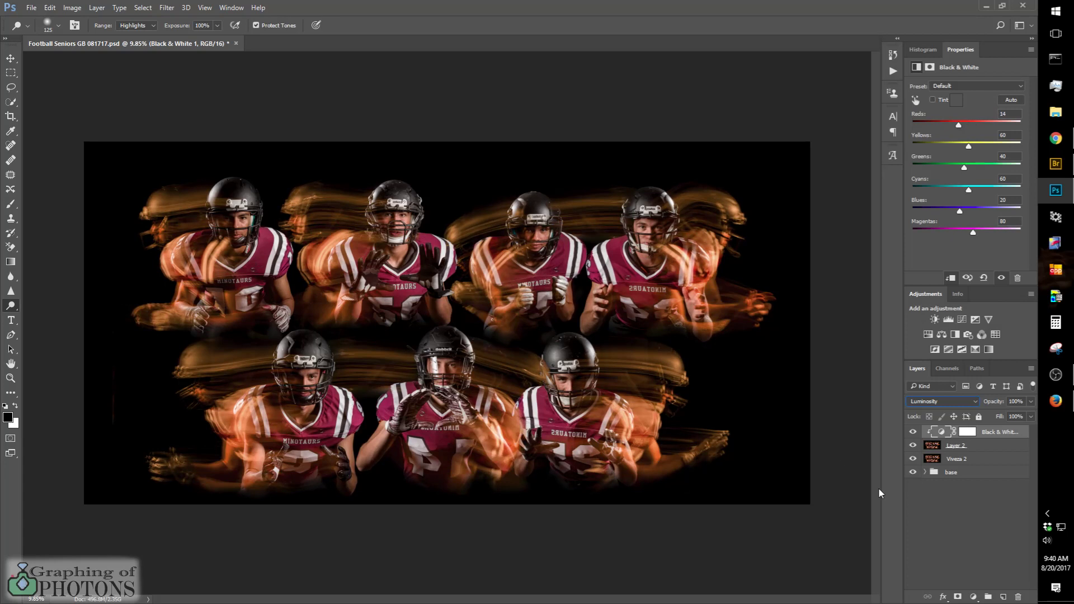
pyautogui.click(958, 559)
pyautogui.scroll(5, 599, 274)
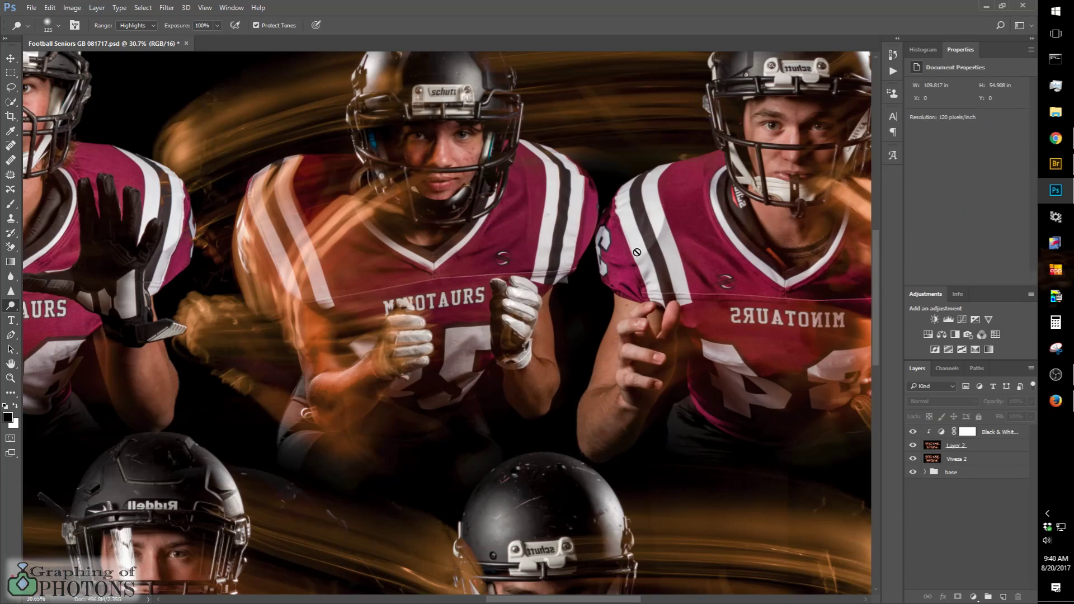
pyautogui.click(944, 434)
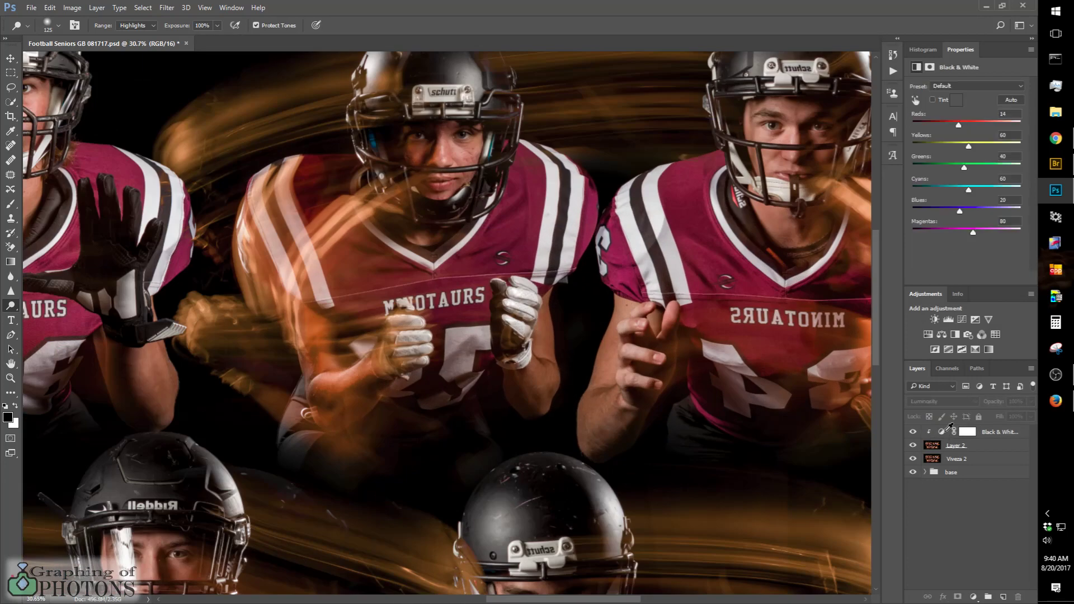
pyautogui.moveTo(959, 126); pyautogui.dragTo(955, 128)
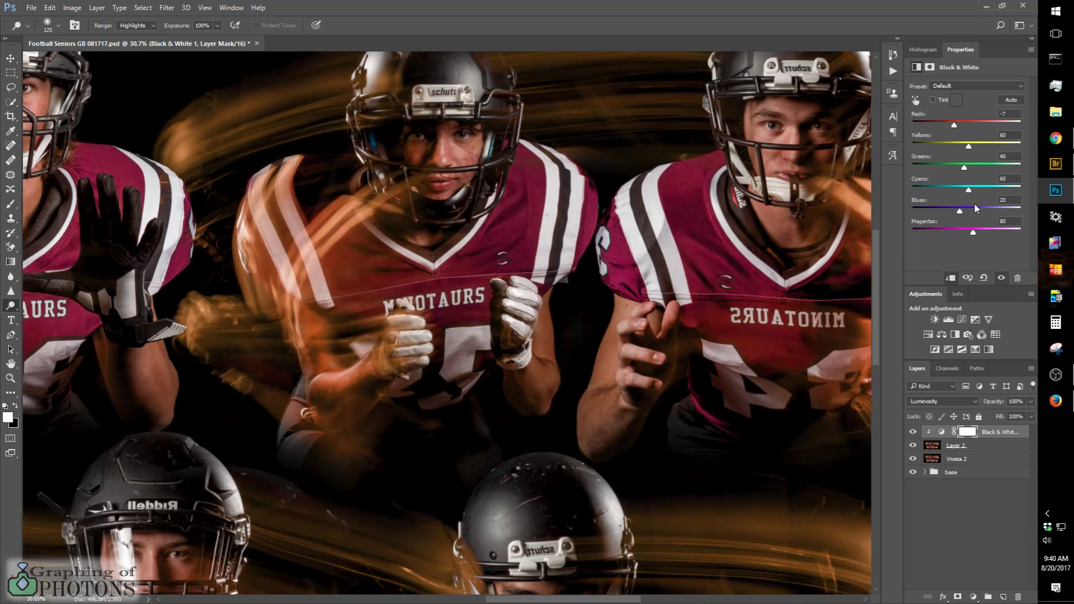
# Step: Brighten the motion streaks by setting Yellows to 138 in the Black & White adjustment, judging the effect close up and across the composite
pyautogui.moveTo(972, 145)
pyautogui.mouseDown()
pyautogui.moveTo(992, 148)
pyautogui.moveTo(962, 149)
pyautogui.moveTo(993, 149)
pyautogui.moveTo(954, 153)
pyautogui.moveTo(977, 157)
pyautogui.mouseUp()
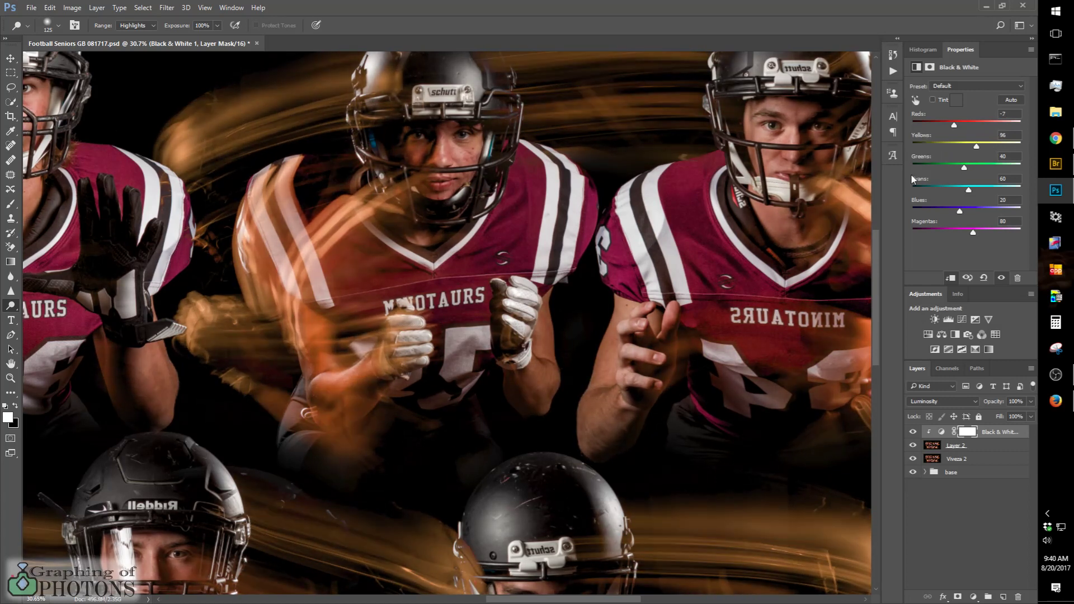
pyautogui.moveTo(976, 146); pyautogui.dragTo(985, 148)
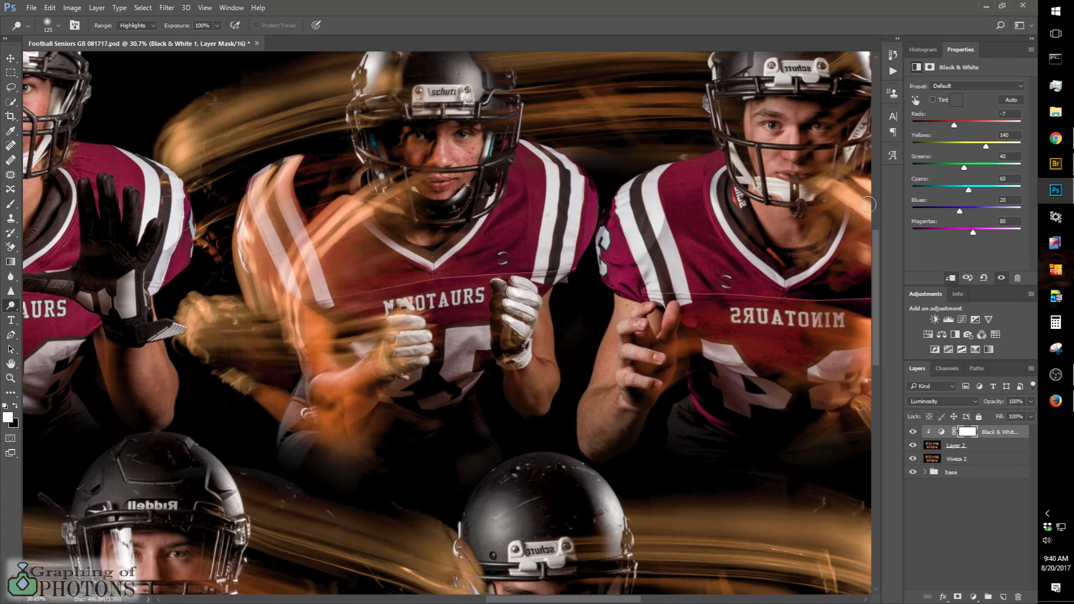
pyautogui.moveTo(986, 146)
pyautogui.mouseDown()
pyautogui.moveTo(972, 148)
pyautogui.moveTo(1004, 146)
pyautogui.moveTo(939, 149)
pyautogui.moveTo(988, 146)
pyautogui.moveTo(981, 161)
pyautogui.mouseUp()
pyautogui.scroll(-6, 699, 262)
pyautogui.scroll(-1, 699, 262)
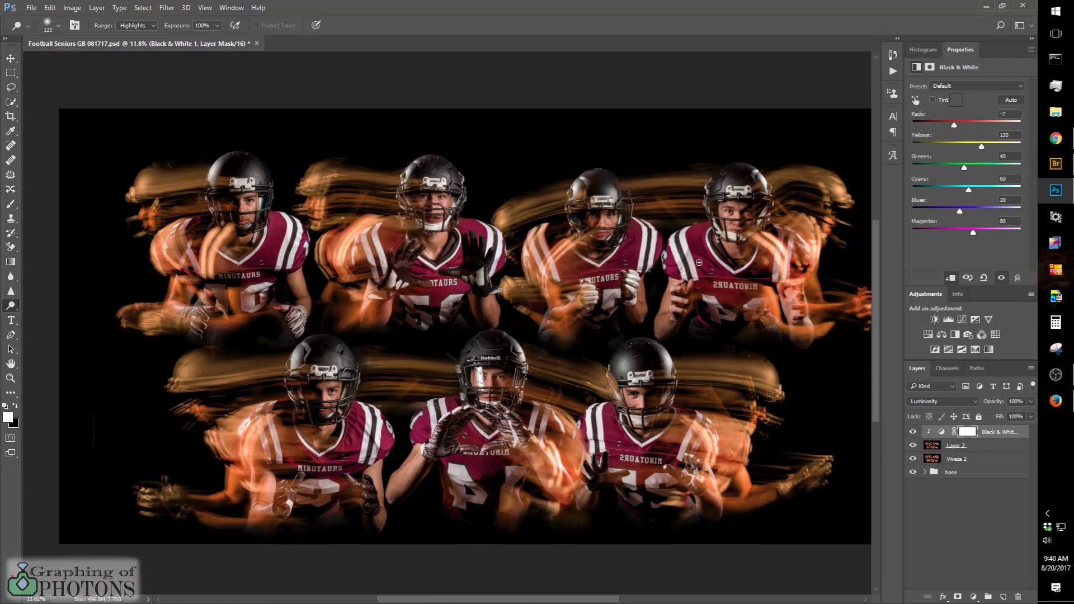
pyautogui.moveTo(981, 146); pyautogui.dragTo(985, 145)
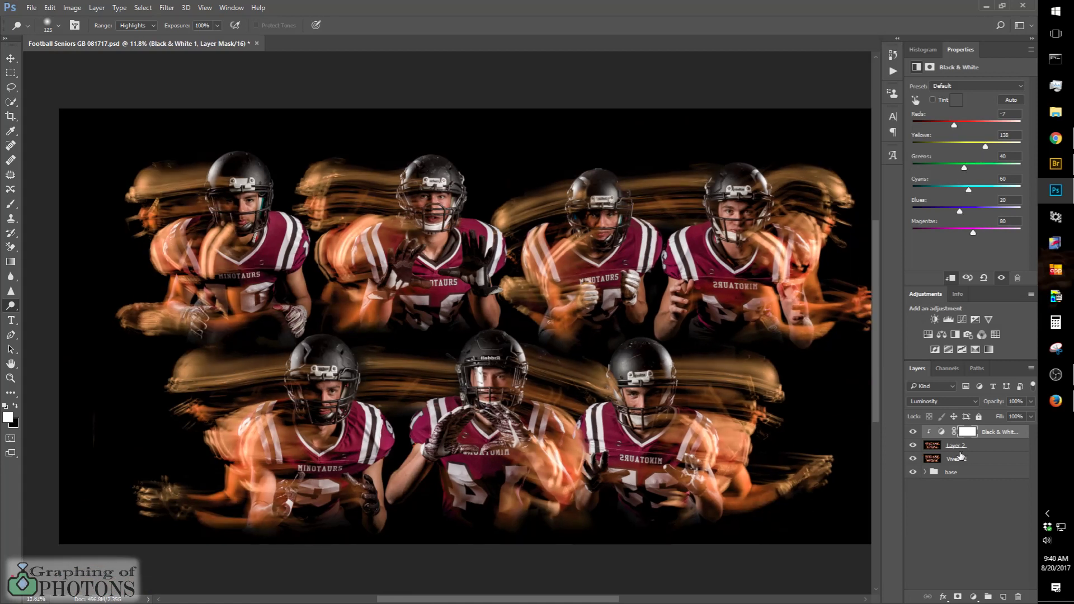
# Step: Set Layer 2's opacity to 74% and compare the image with the layer hidden and shown
pyautogui.click(952, 446)
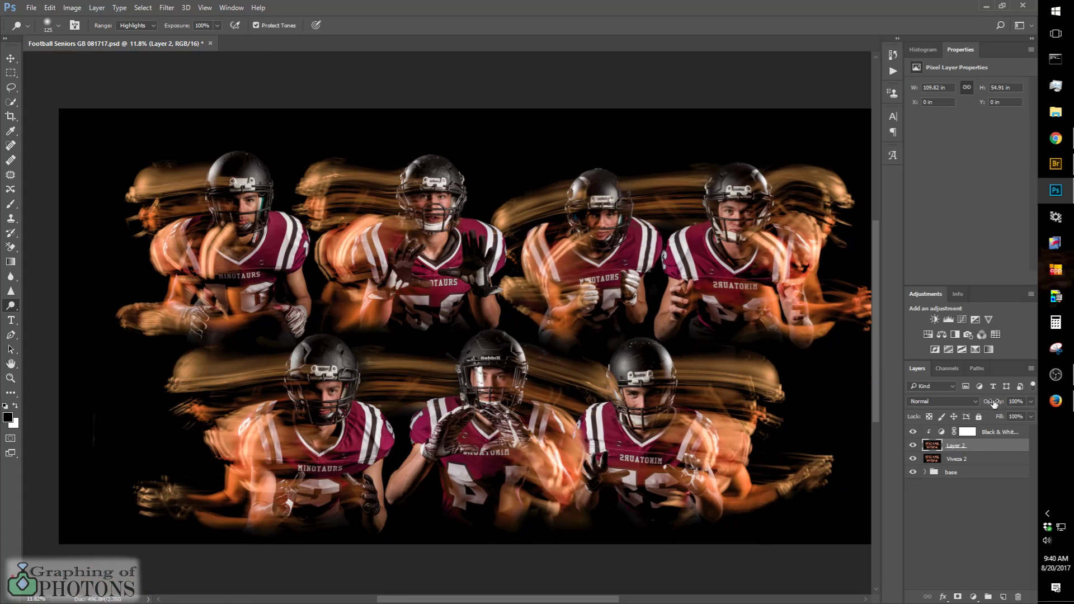
pyautogui.moveTo(993, 402); pyautogui.dragTo(970, 404)
pyautogui.moveTo(957, 404); pyautogui.dragTo(1018, 408)
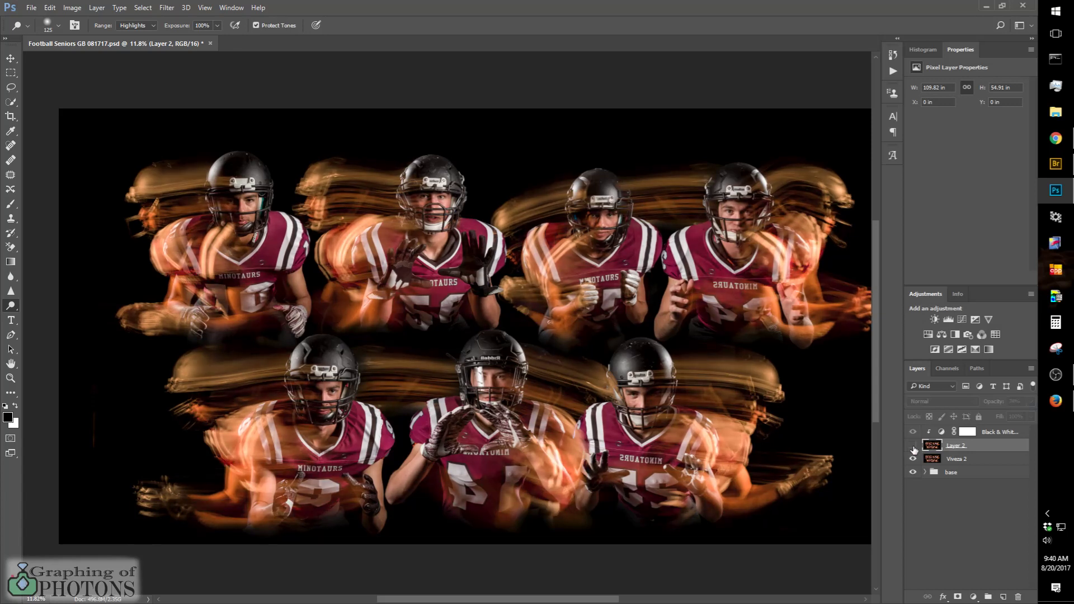
pyautogui.click(913, 446)
pyautogui.click(913, 446)
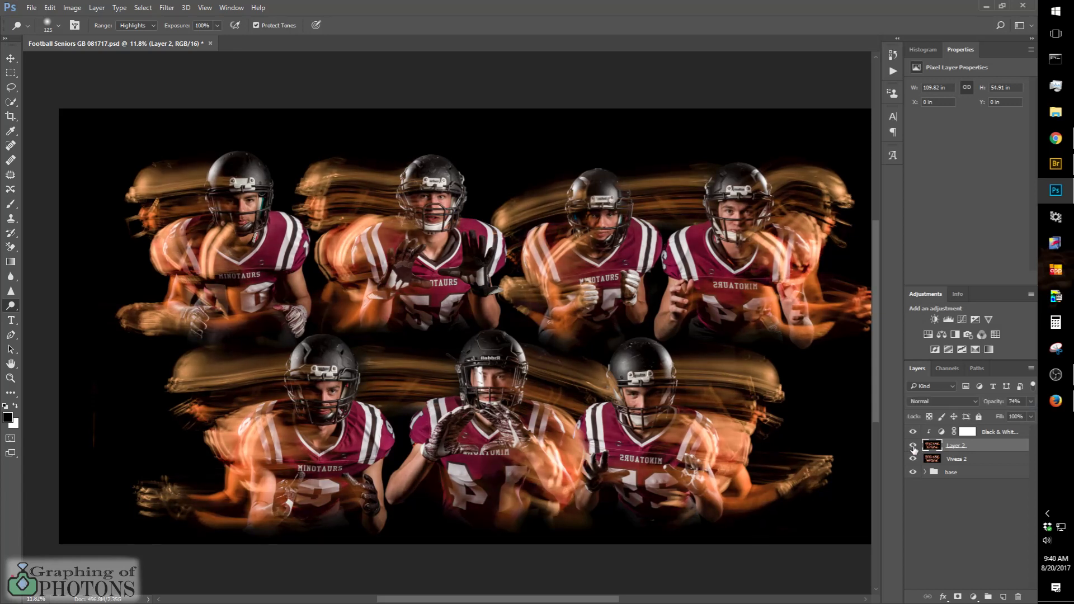
# Step: Compare the composite with Layer 2 and its clipped Black & White adjustment hidden and shown
pyautogui.click(912, 446)
pyautogui.click(912, 446)
pyautogui.click(913, 447)
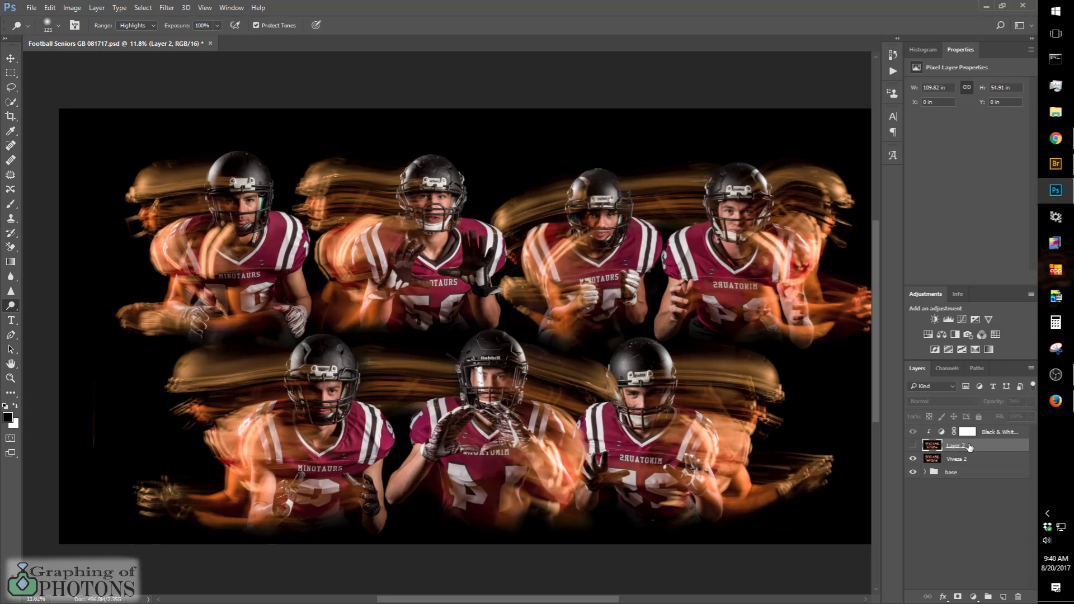
pyautogui.click(912, 446)
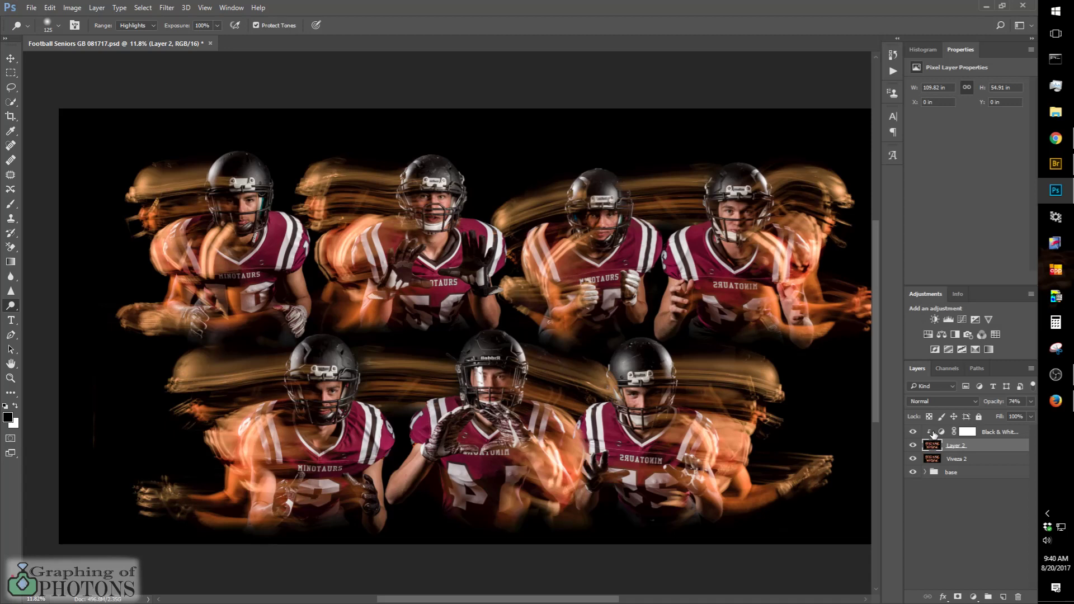
# Step: Stamp all visible layers into a new layer above the Black & White adjustment and open it in Nik Color Efex Pro 4
pyautogui.click(942, 432)
pyautogui.click(994, 437)
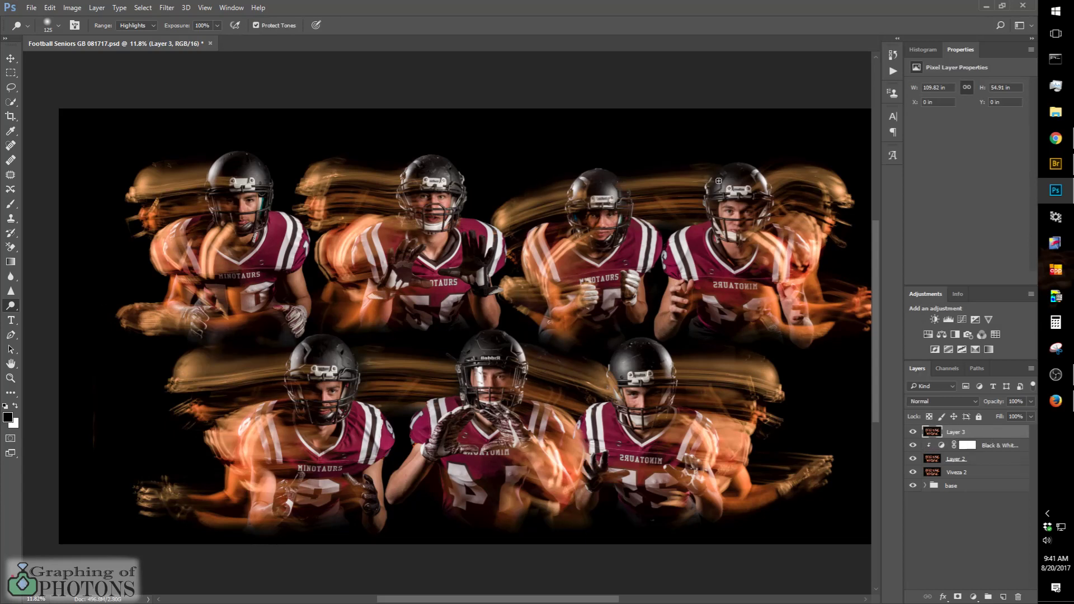
pyautogui.click(167, 8)
pyautogui.moveTo(195, 253)
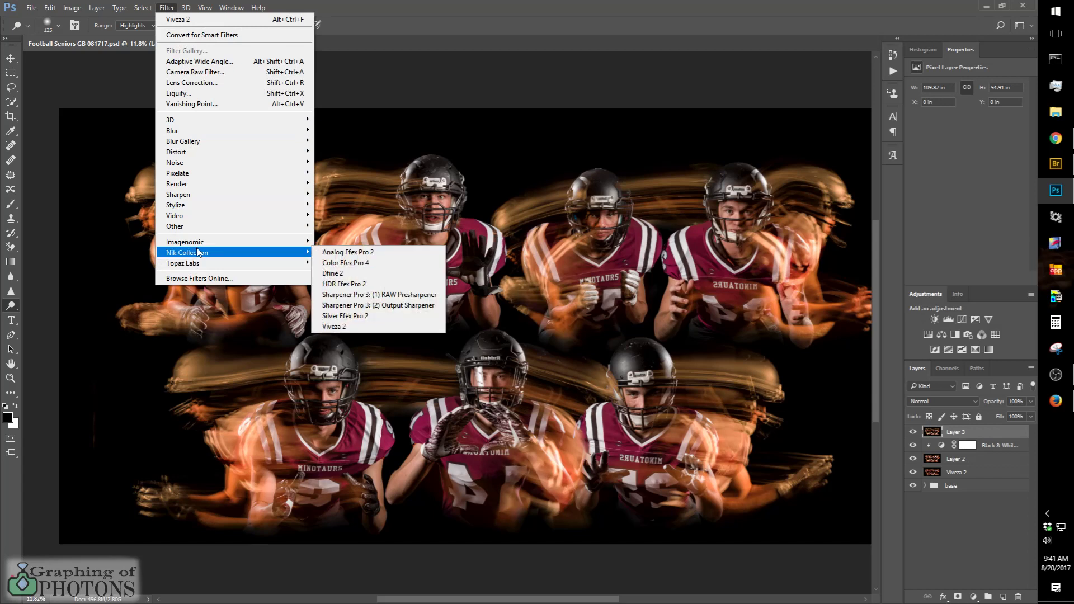
pyautogui.click(372, 264)
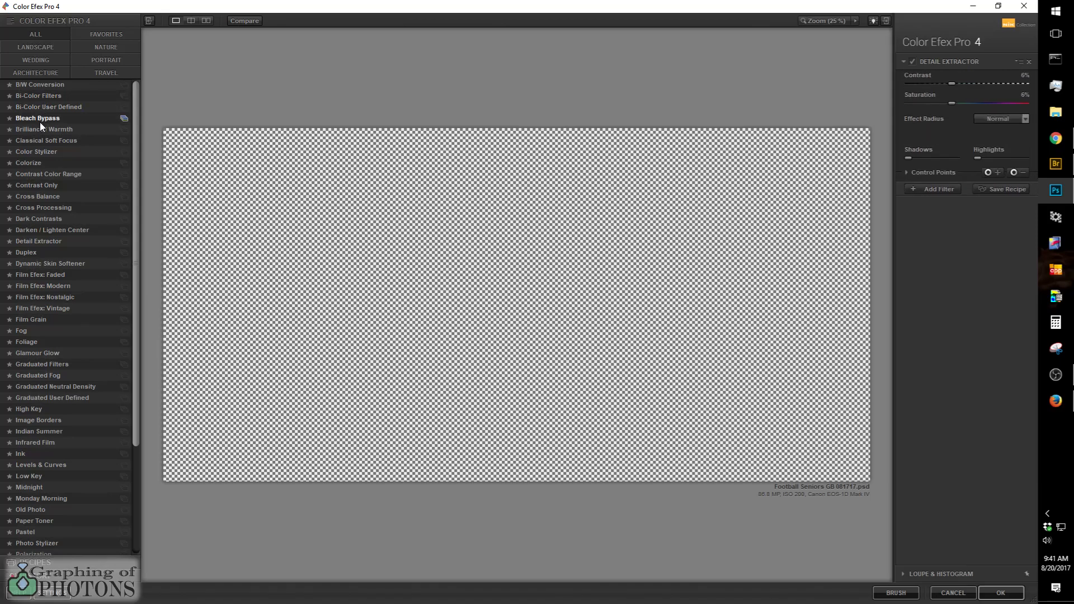
# Step: Apply the Detail Extractor filter with Contrast at 32% and Saturation at -25%
pyautogui.click(39, 118)
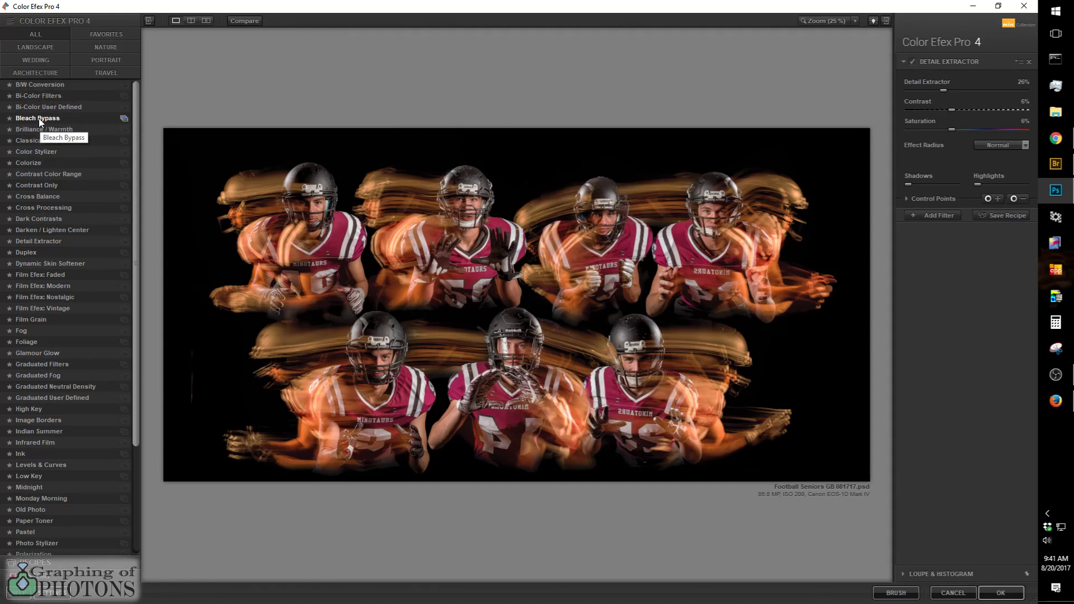
pyautogui.click(67, 242)
pyautogui.moveTo(951, 109)
pyautogui.mouseDown()
pyautogui.moveTo(989, 114)
pyautogui.moveTo(970, 113)
pyautogui.mouseUp()
pyautogui.moveTo(971, 128); pyautogui.dragTo(925, 130)
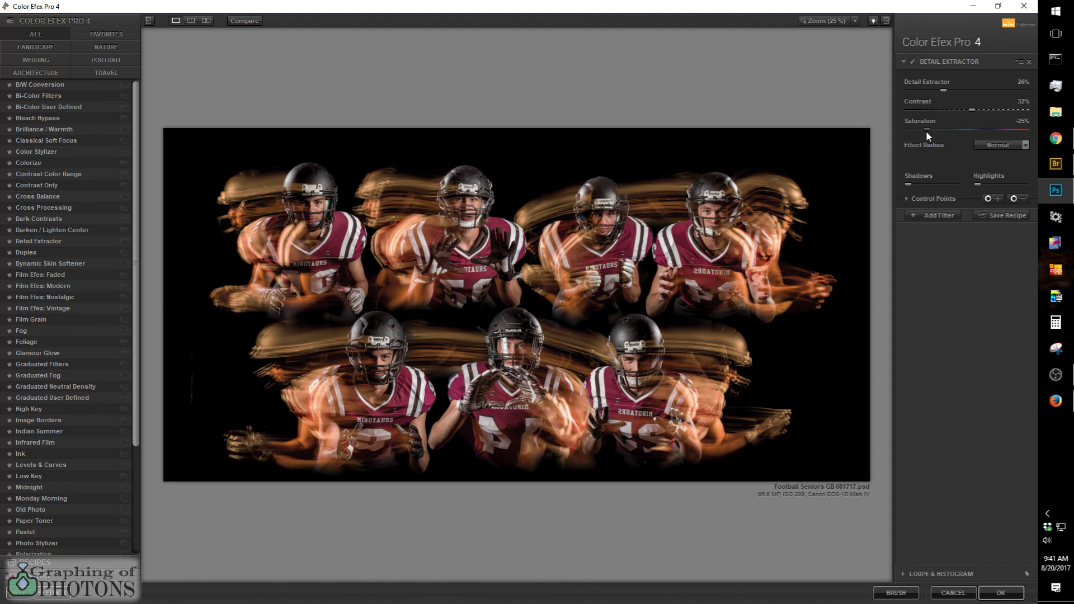
# Step: Try the extremes of the Detail Extractor amount and settle it at 35%
pyautogui.moveTo(961, 91); pyautogui.dragTo(952, 99)
pyautogui.moveTo(959, 91); pyautogui.dragTo(1020, 89)
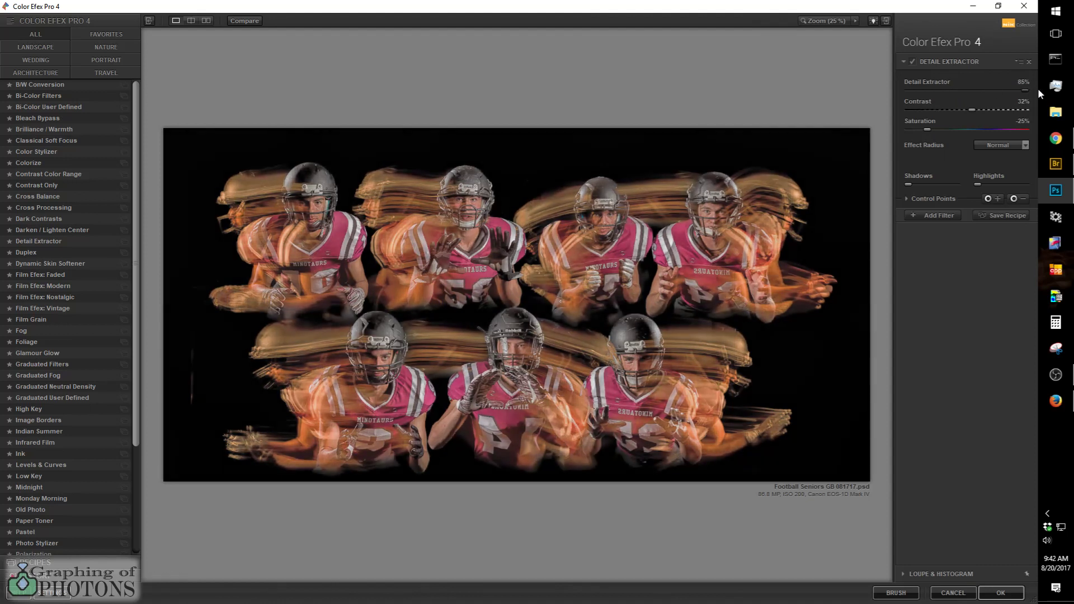
pyautogui.moveTo(958, 79); pyautogui.dragTo(856, 80)
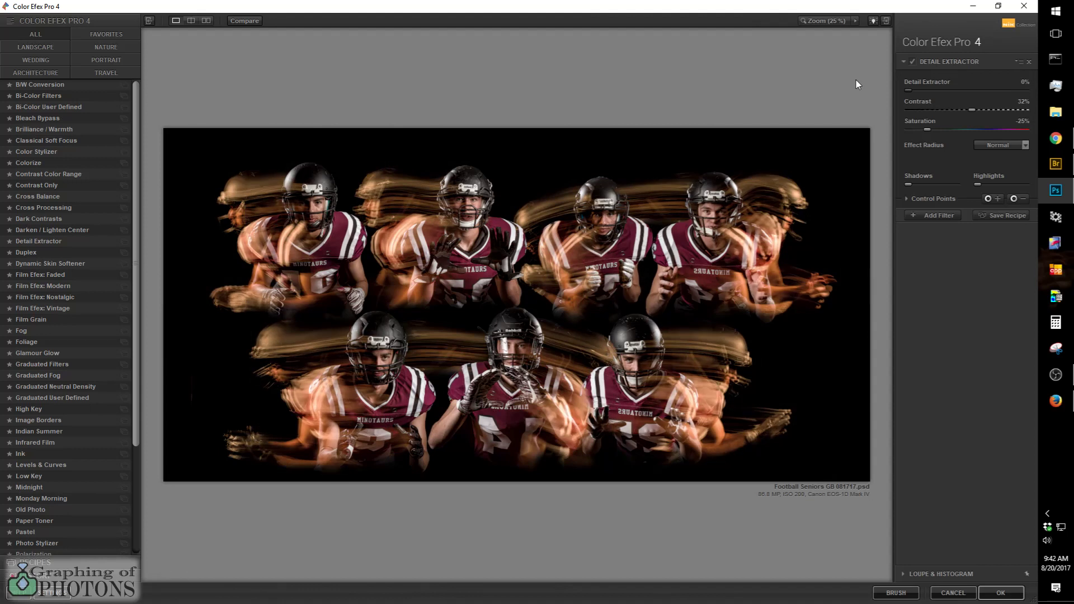
pyautogui.moveTo(943, 89)
pyautogui.mouseDown()
pyautogui.moveTo(981, 90)
pyautogui.moveTo(946, 89)
pyautogui.moveTo(956, 92)
pyautogui.mouseUp()
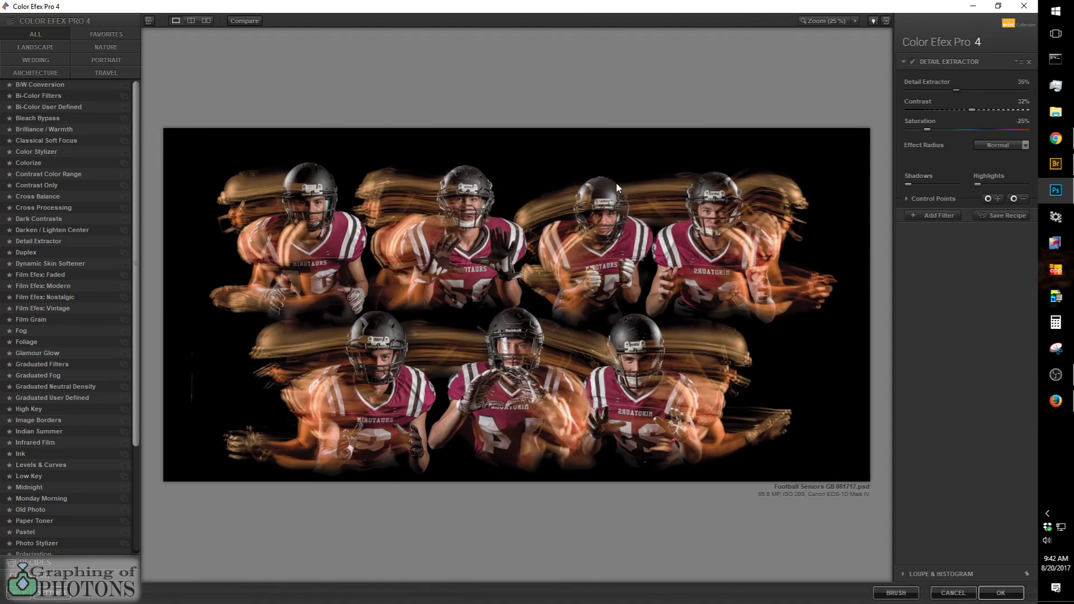
# Step: Inspect the players' faces, helmets and jerseys at 50% zoom and raise the Detail Extractor amount to 38%
pyautogui.click(855, 21)
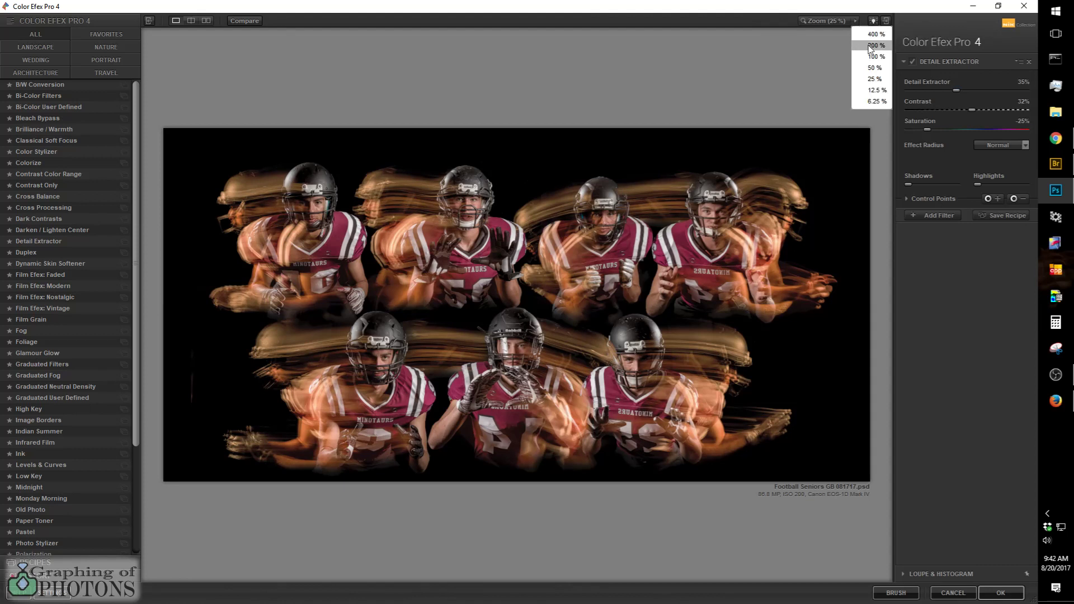
pyautogui.click(876, 70)
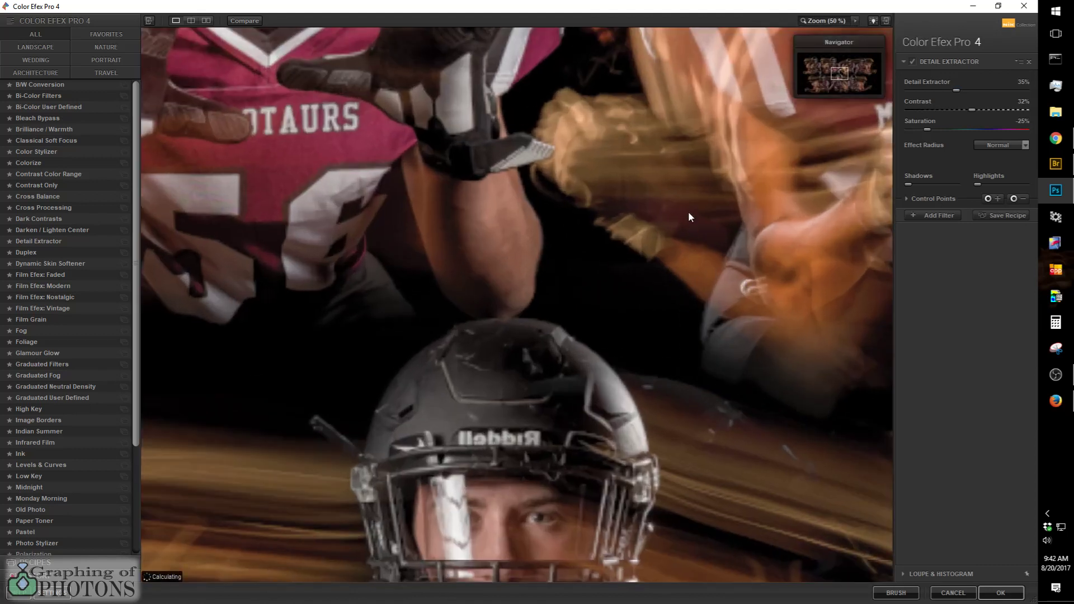
pyautogui.moveTo(567, 356); pyautogui.dragTo(434, 538)
pyautogui.moveTo(640, 198); pyautogui.dragTo(344, 392)
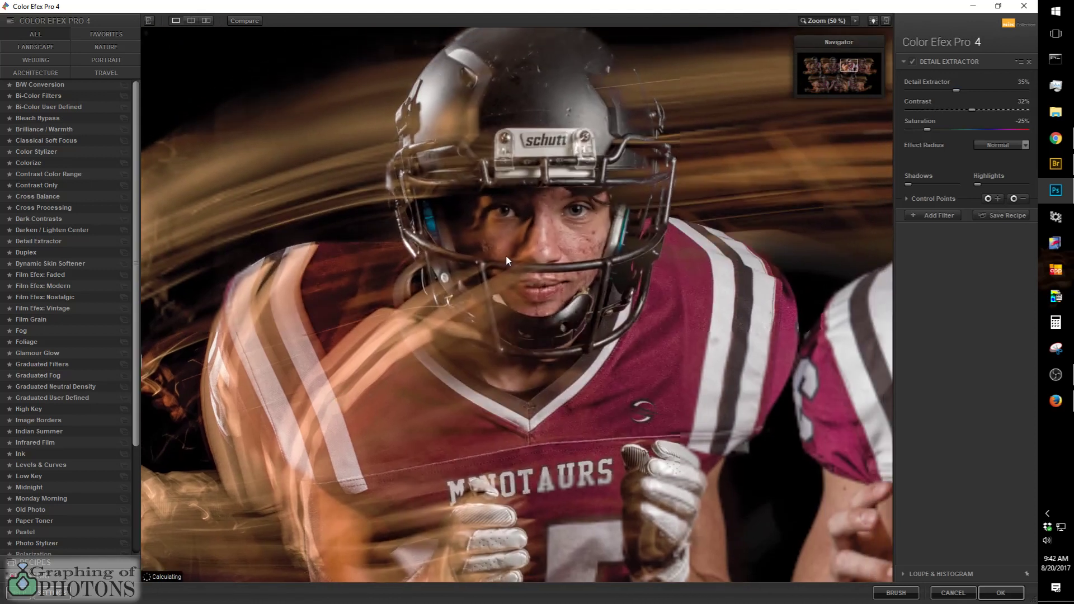
pyautogui.moveTo(345, 284); pyautogui.dragTo(709, 227)
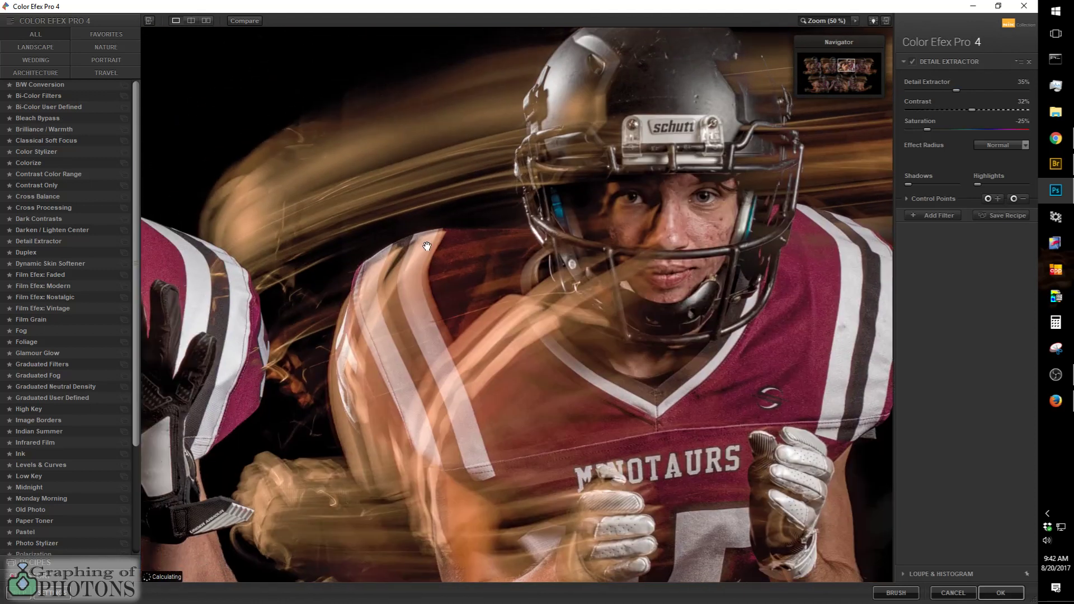
pyautogui.moveTo(294, 253); pyautogui.dragTo(745, 232)
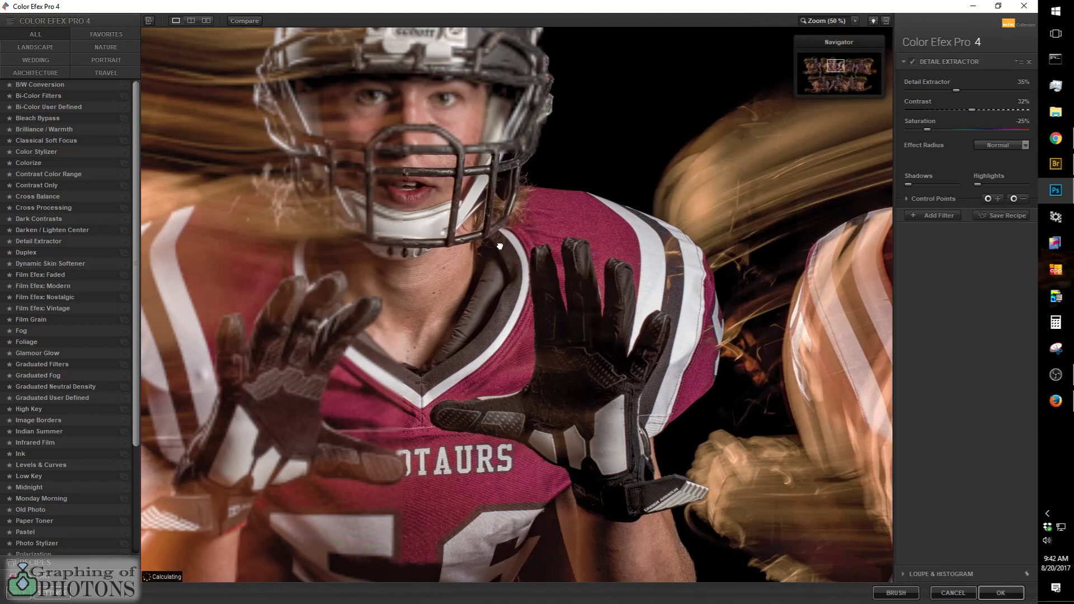
pyautogui.click(490, 371)
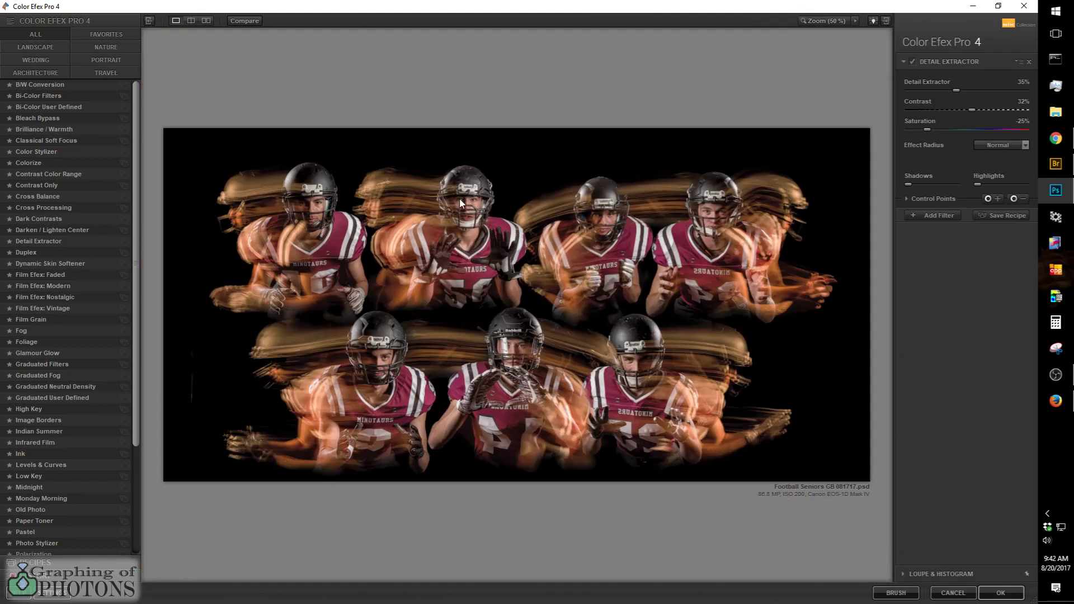
pyautogui.click(820, 20)
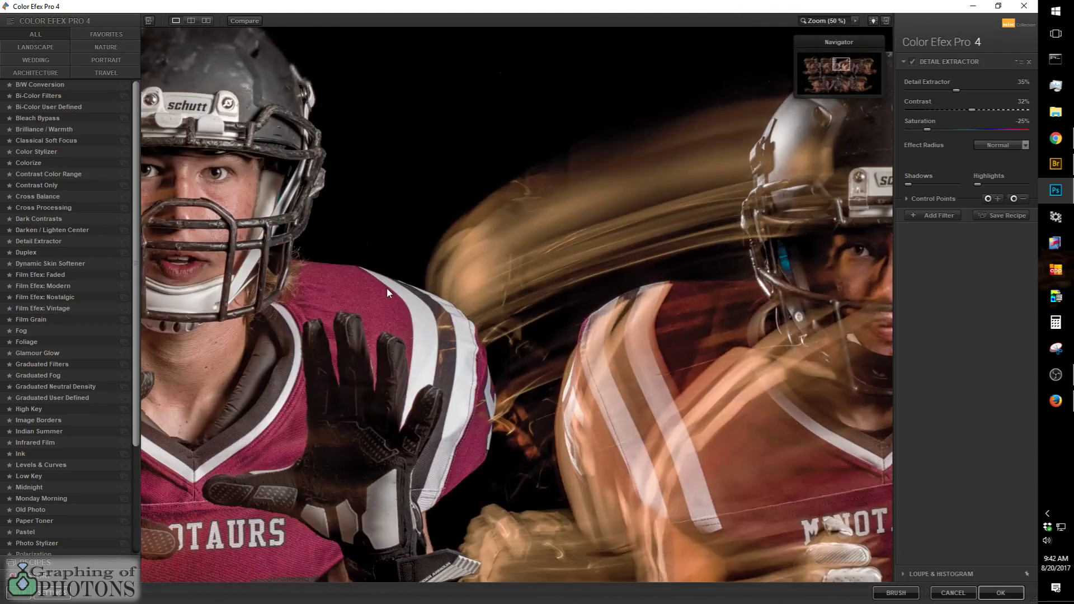
pyautogui.moveTo(237, 255); pyautogui.dragTo(588, 316)
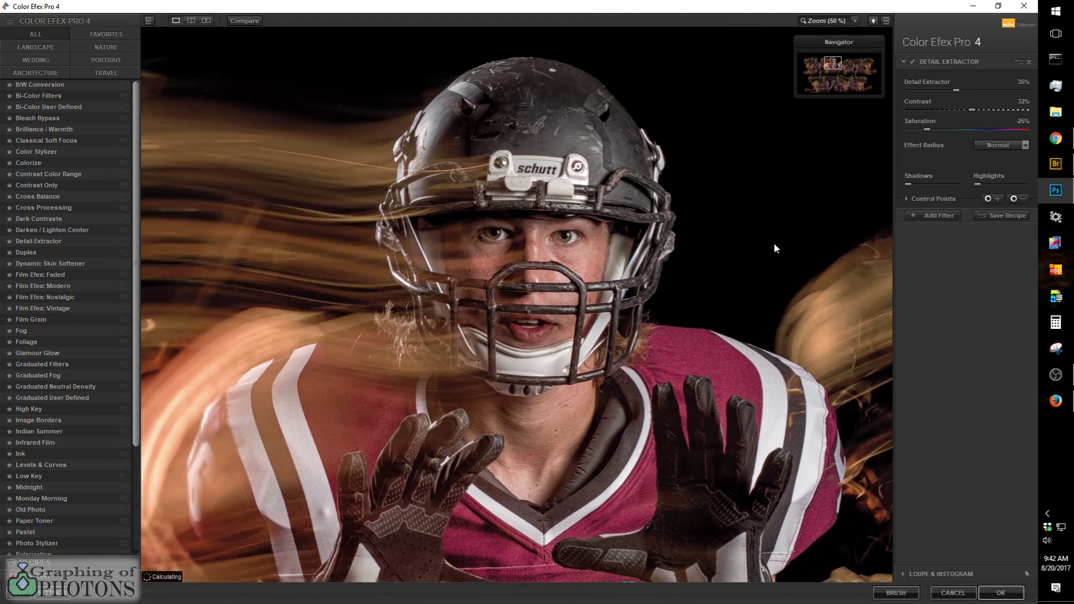
pyautogui.moveTo(956, 90); pyautogui.dragTo(957, 90)
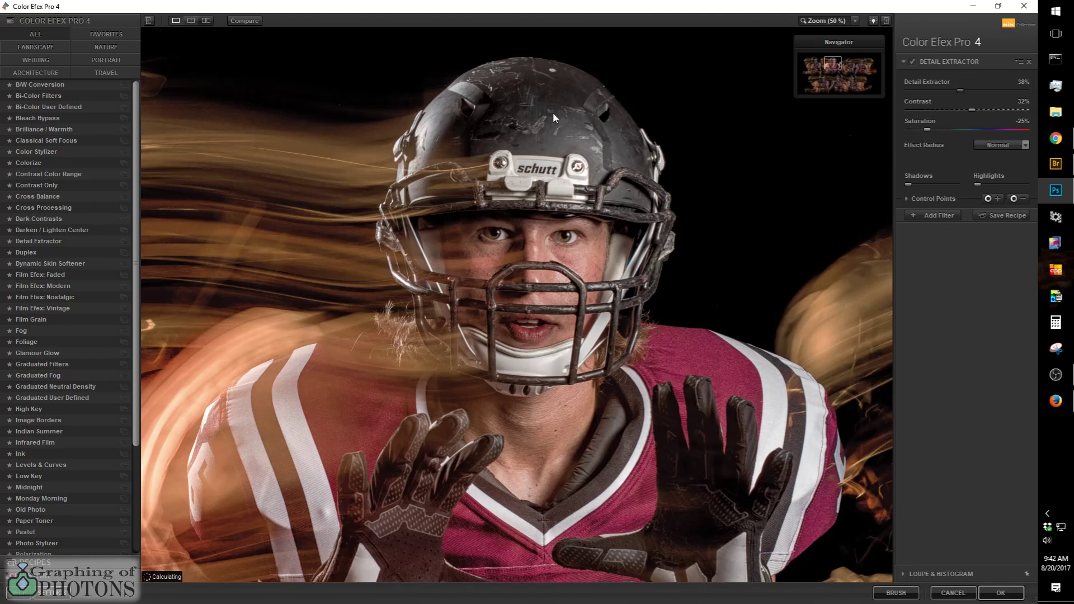
# Step: Expand the Detail Extractor's control point settings and set the filter's opacity to 75%
pyautogui.click(906, 198)
pyautogui.click(907, 198)
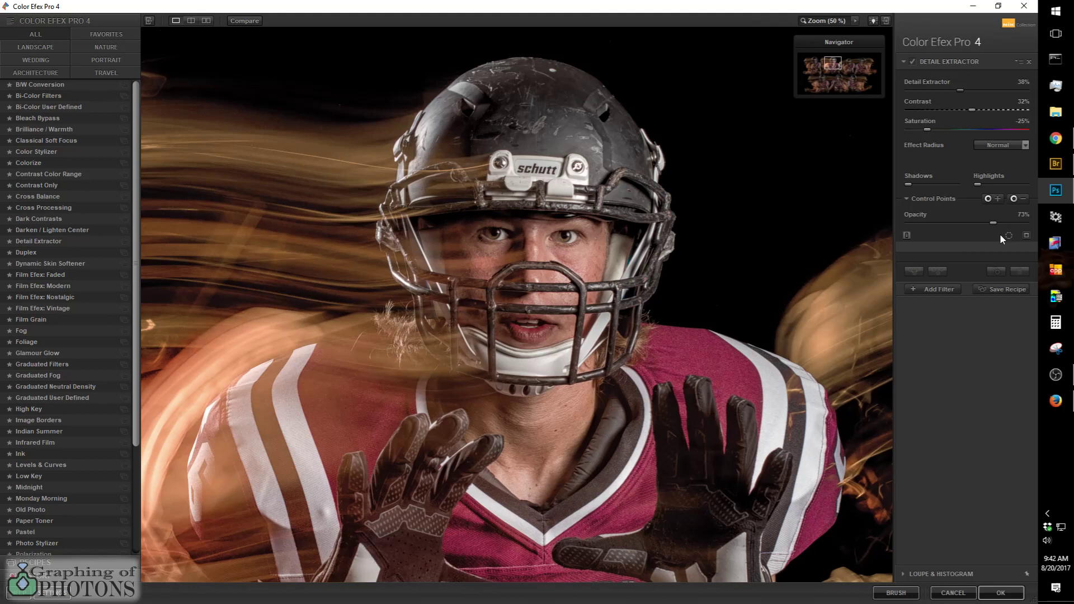
pyautogui.moveTo(1022, 223); pyautogui.dragTo(1026, 222)
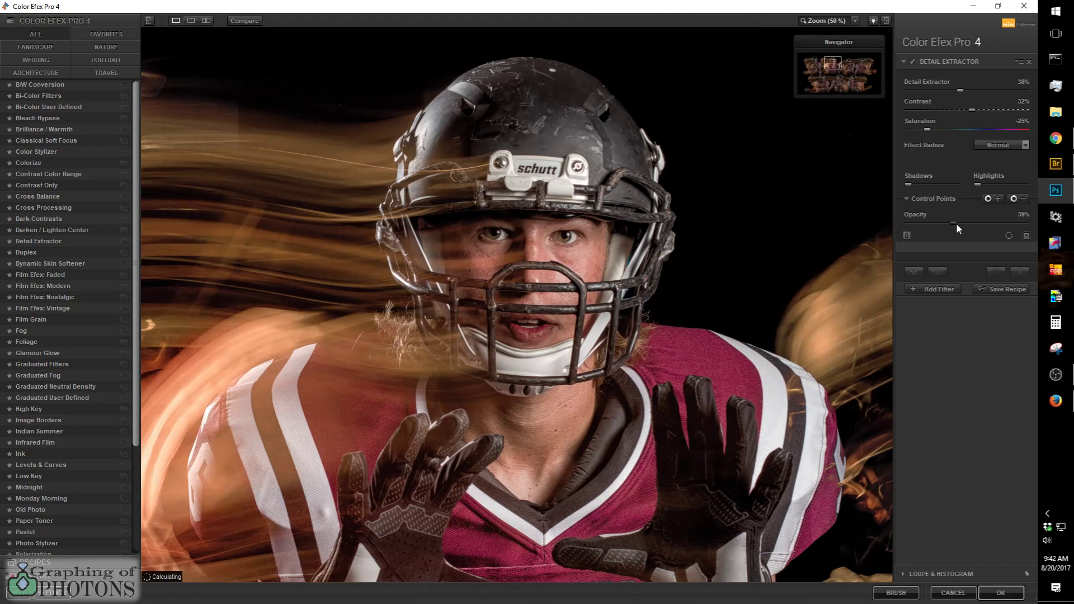
pyautogui.moveTo(972, 222); pyautogui.dragTo(993, 223)
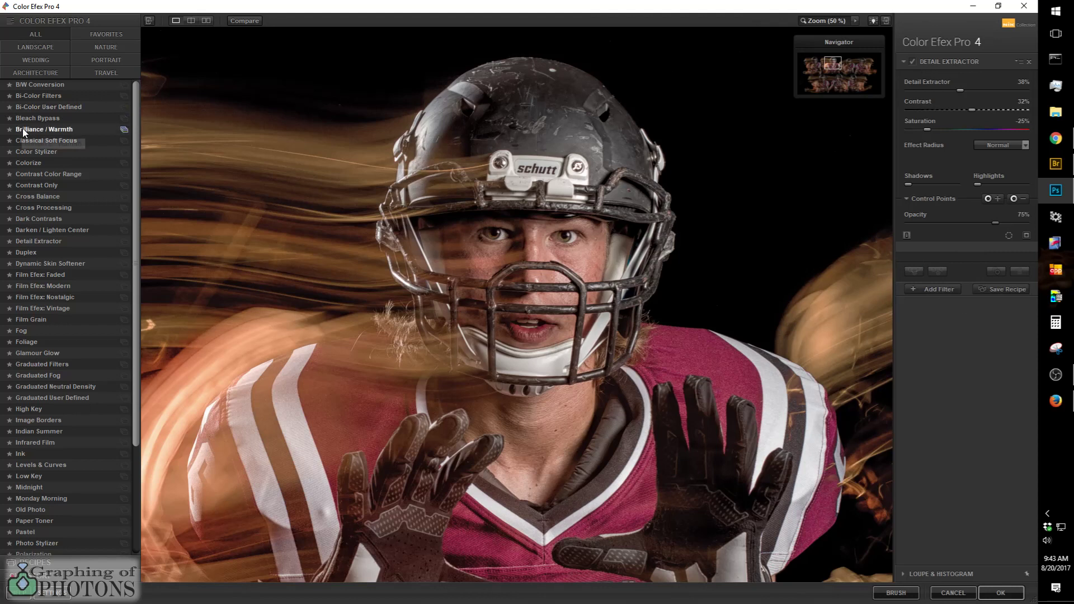
# Step: Add a second filter, Bleach Bypass, on top of Detail Extractor and set its Saturation to -16%
pyautogui.click(934, 289)
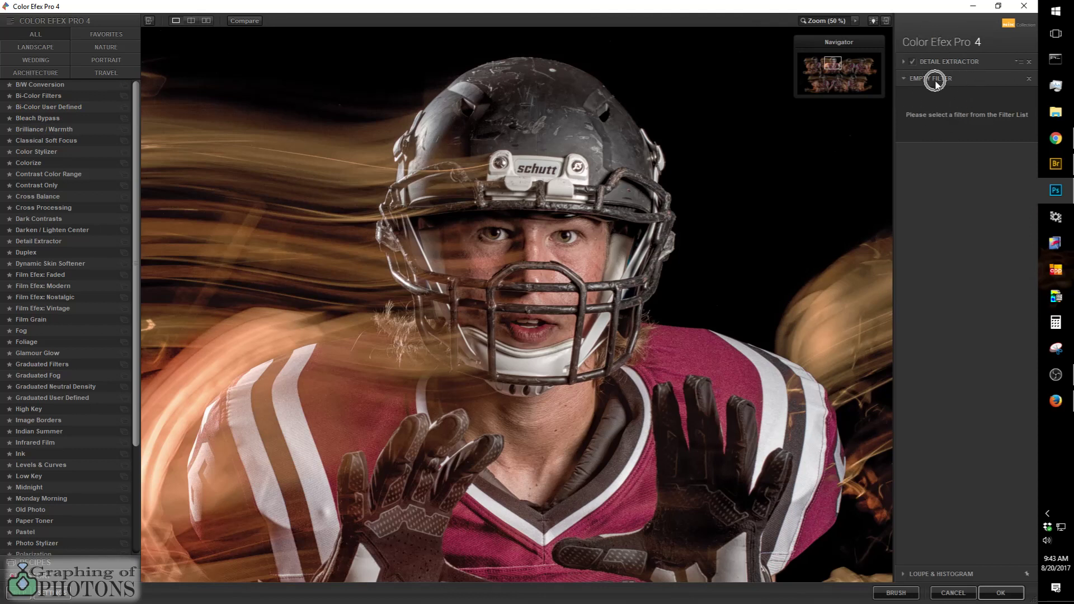
pyautogui.click(35, 118)
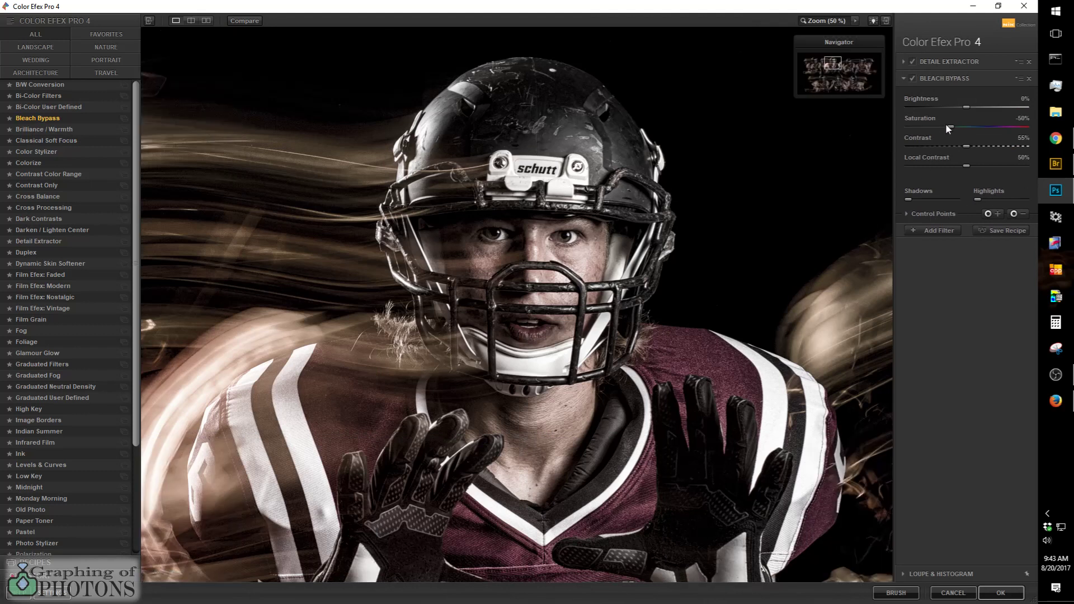
pyautogui.moveTo(982, 128); pyautogui.dragTo(984, 128)
# Step: Set the Bleach Bypass Brightness to 8% and Local Contrast to 68%
pyautogui.moveTo(976, 106); pyautogui.dragTo(979, 106)
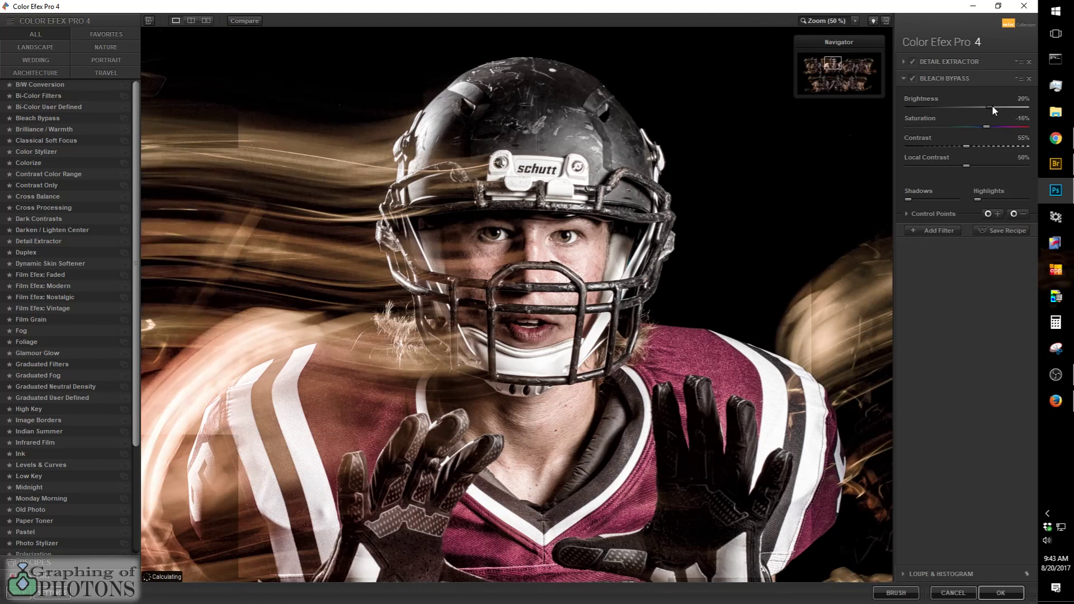
pyautogui.moveTo(991, 106); pyautogui.dragTo(978, 106)
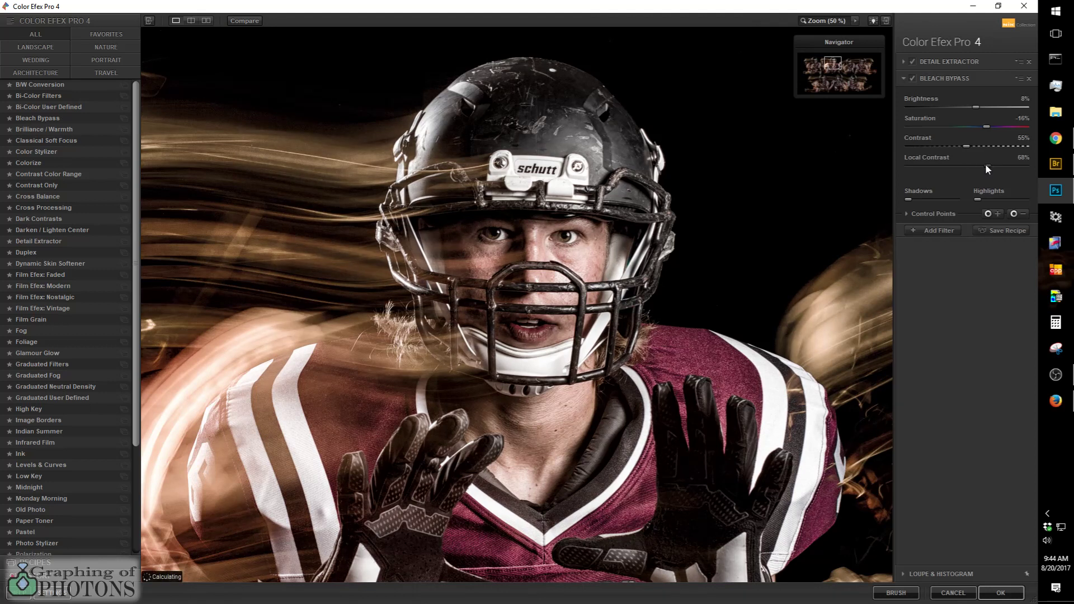
pyautogui.moveTo(987, 163); pyautogui.dragTo(991, 163)
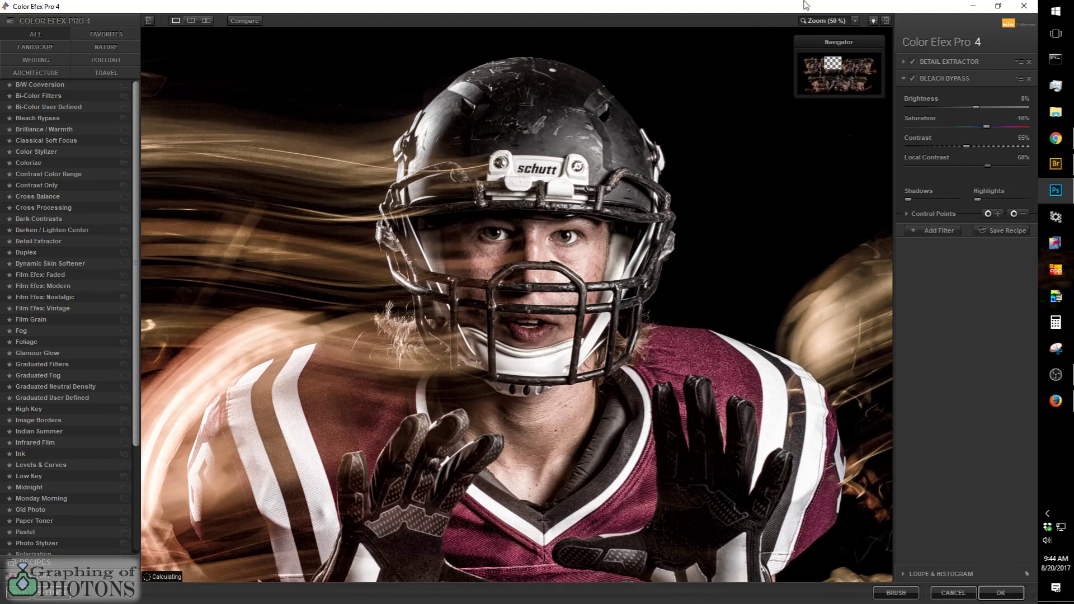
# Step: Compare the whole composite with the Bleach Bypass filter turned on and off
pyautogui.click(823, 21)
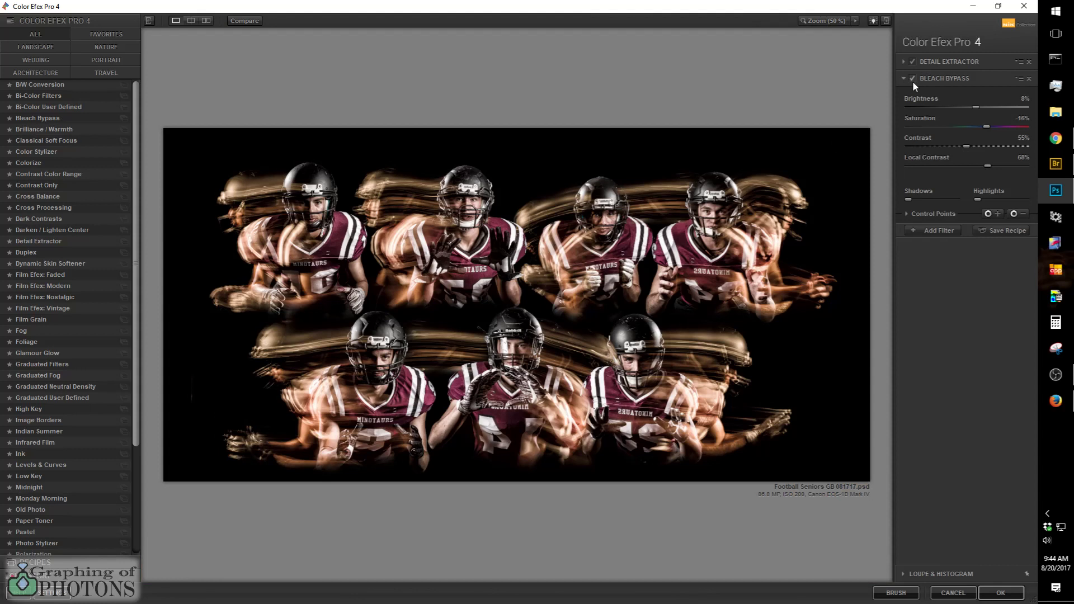
pyautogui.click(911, 79)
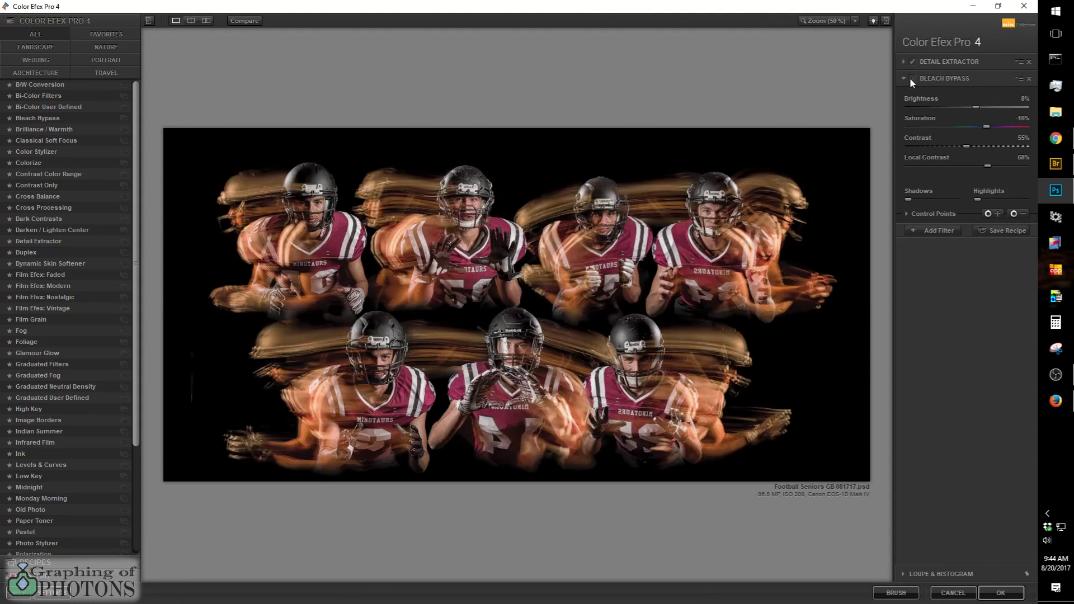
pyautogui.click(910, 79)
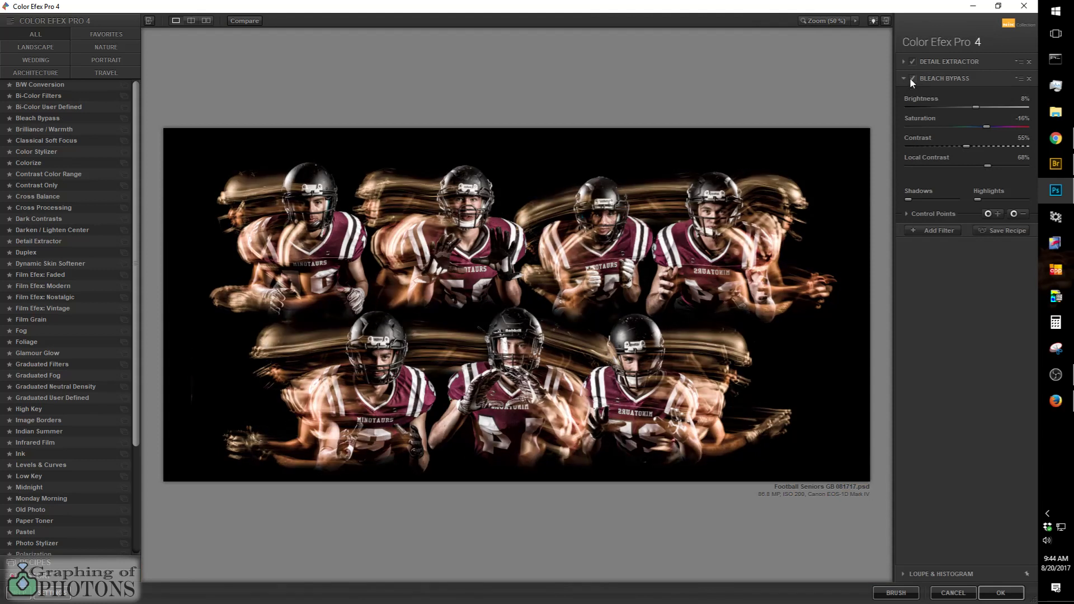
pyautogui.click(910, 78)
pyautogui.click(910, 79)
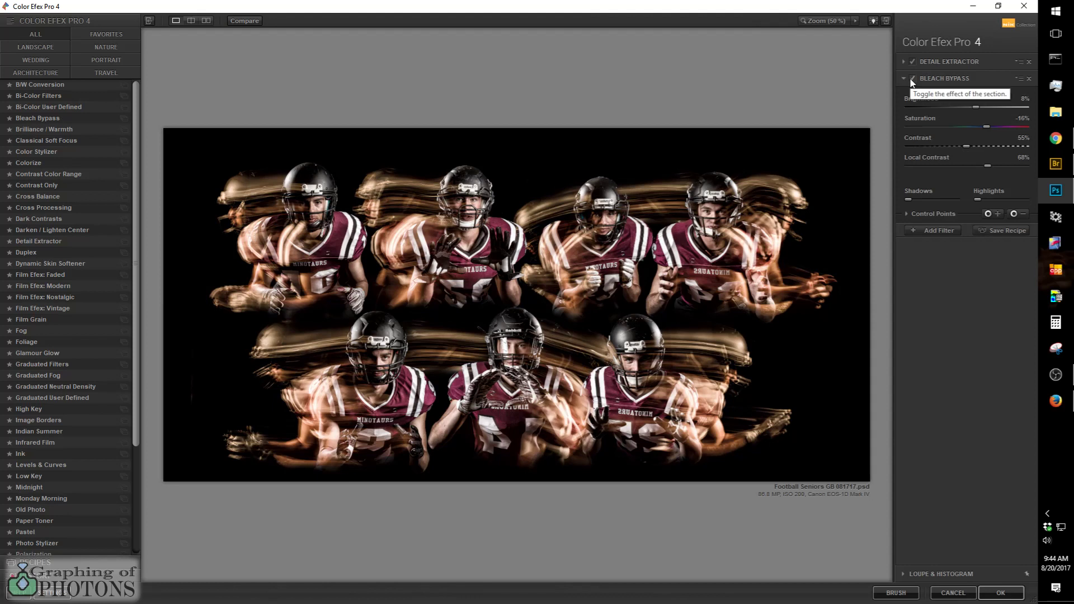
pyautogui.click(910, 79)
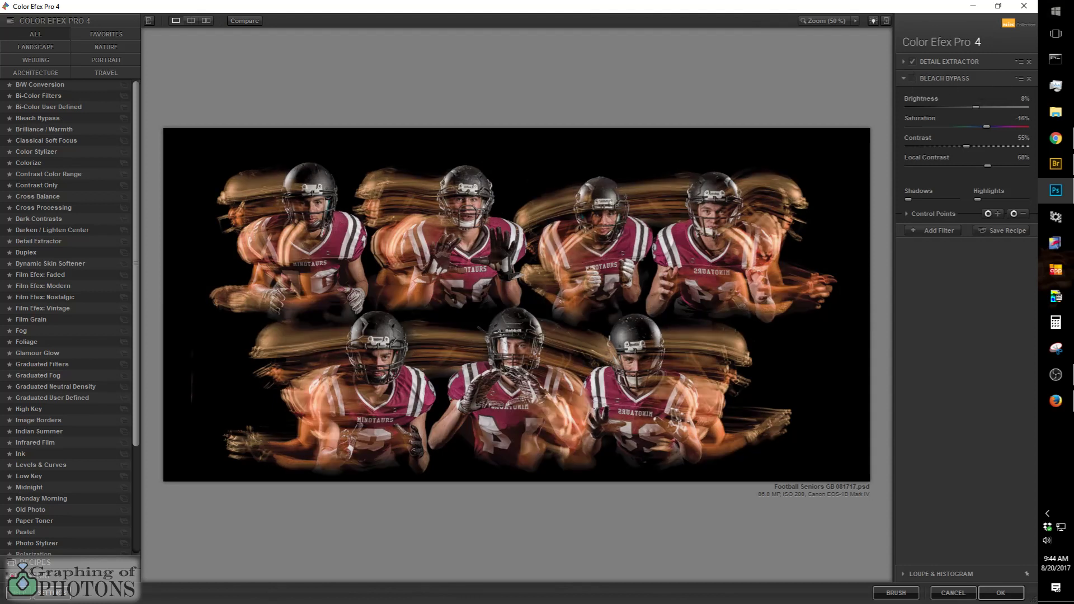
# Step: Compare the composite with Detail Extractor off and on, leaving it and Bleach Bypass both enabled
pyautogui.click(912, 59)
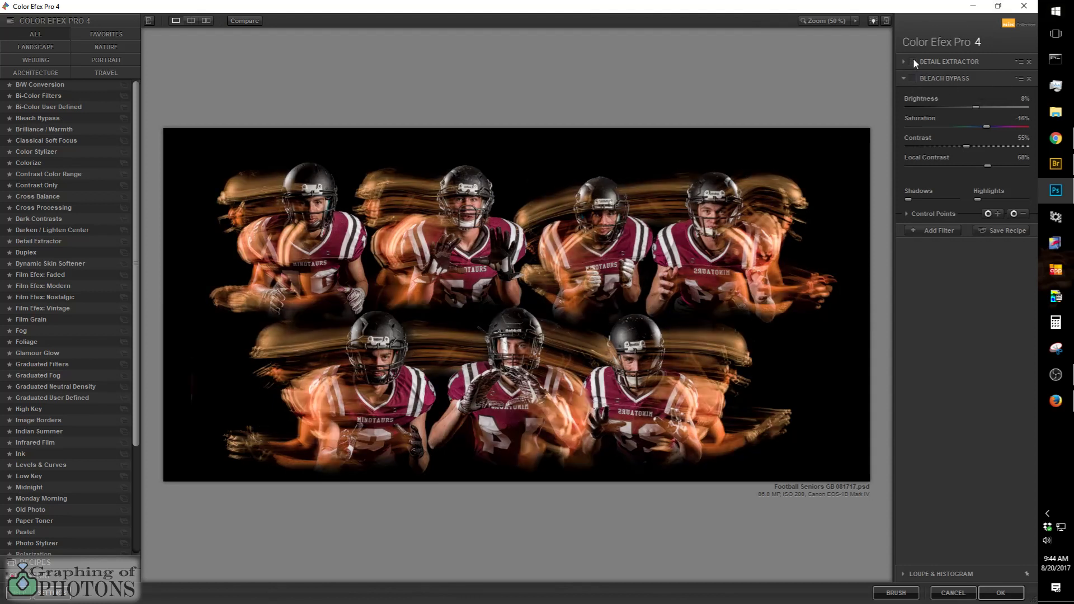
pyautogui.click(913, 59)
pyautogui.click(913, 58)
pyautogui.click(912, 59)
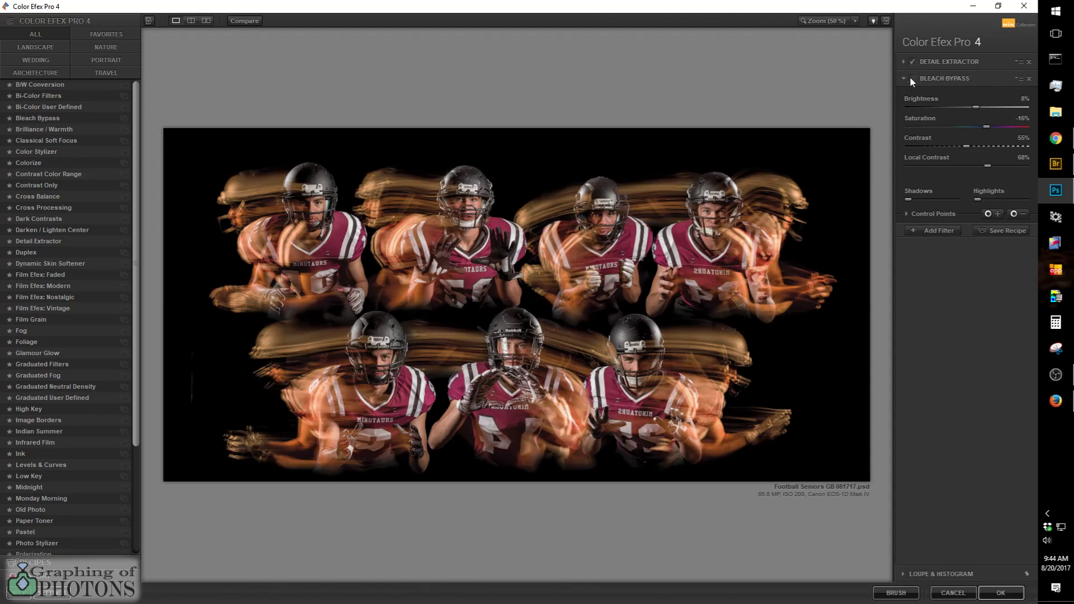
pyautogui.click(912, 79)
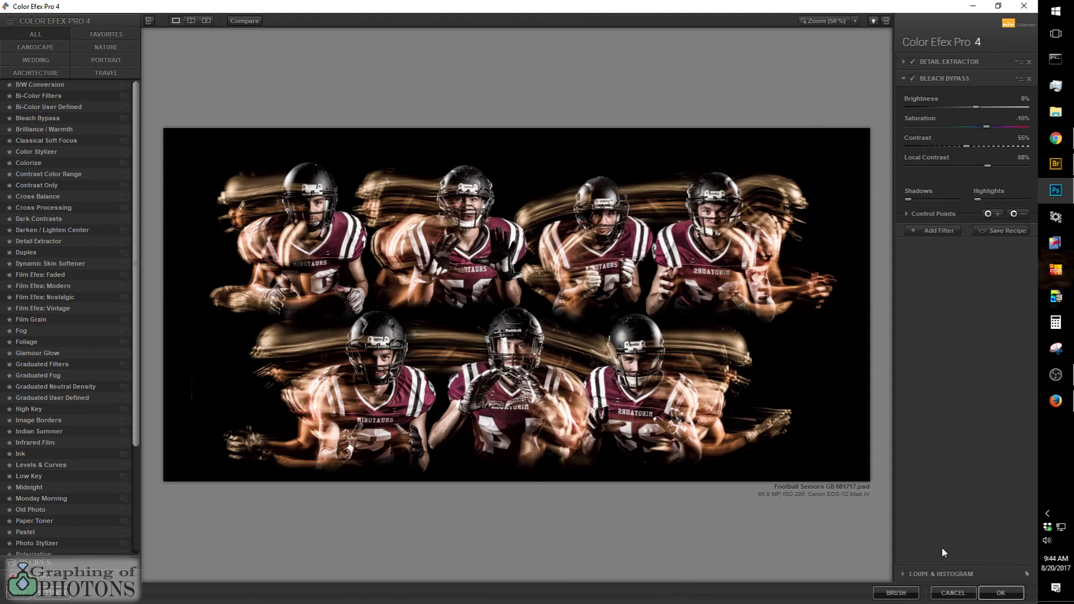
# Step: Apply the Detail Extractor and Bleach Bypass filters, and delete the layer directly beneath the resulting Color Efex Pro 4 layer
pyautogui.click(1004, 592)
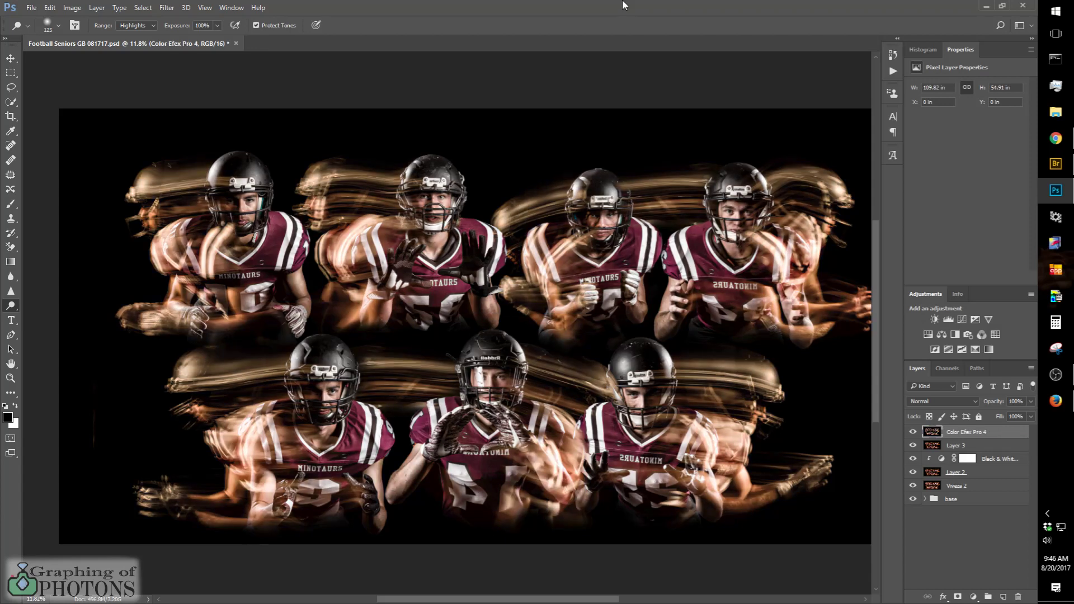
pyautogui.click(960, 447)
pyautogui.press('Delete')
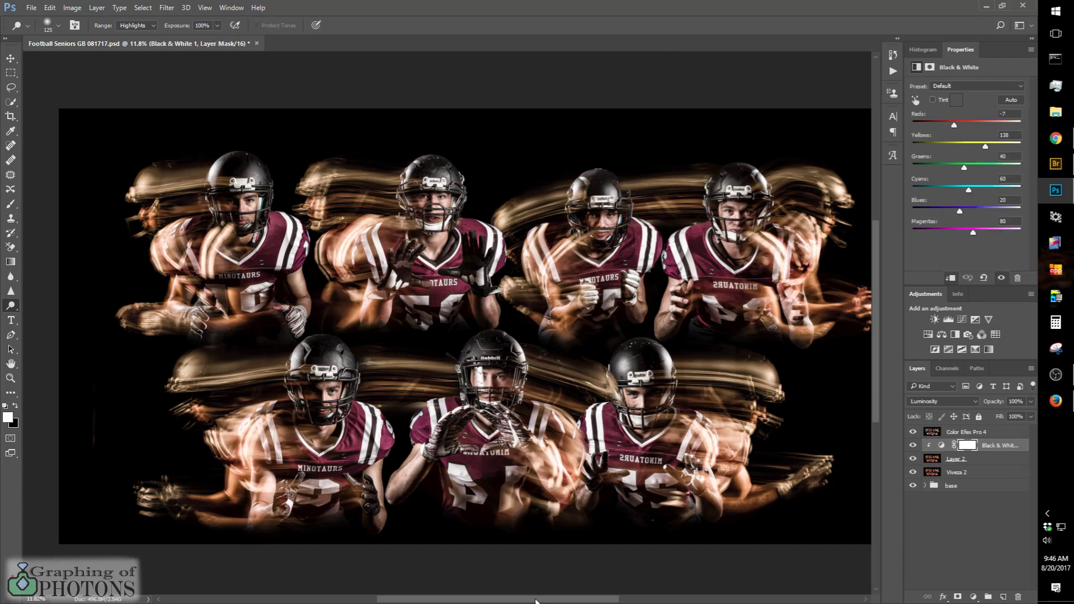
# Step: Compare the whole composite with the Color Efex Pro 4 layer hidden and shown
pyautogui.moveTo(536, 602); pyautogui.dragTo(555, 600)
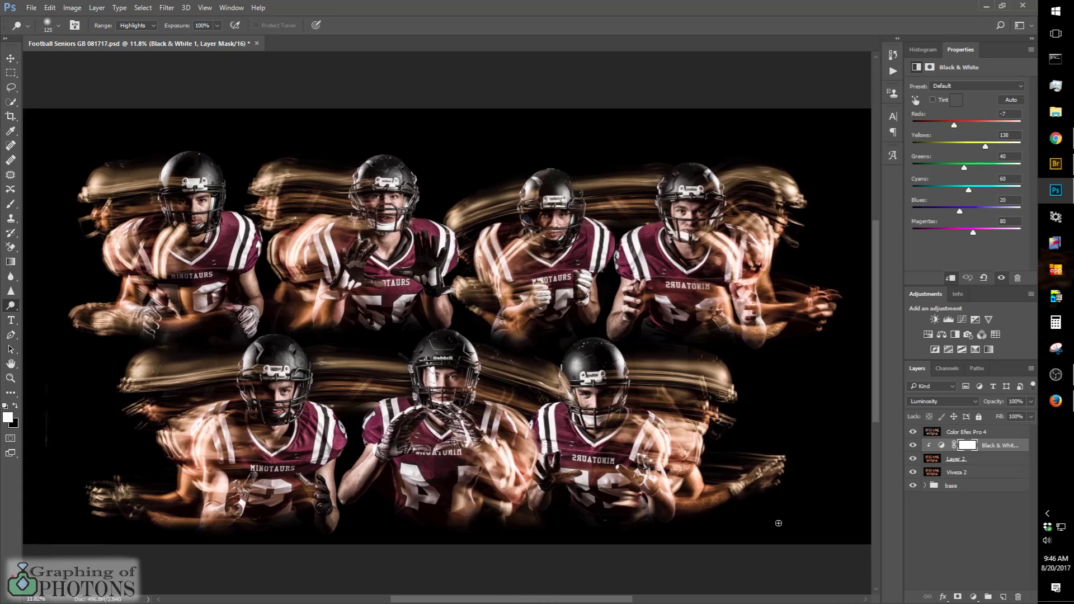
pyautogui.click(912, 432)
pyautogui.click(912, 432)
# Step: Lower the Color Efex Pro 4 layer's opacity to 0%
pyautogui.click(969, 433)
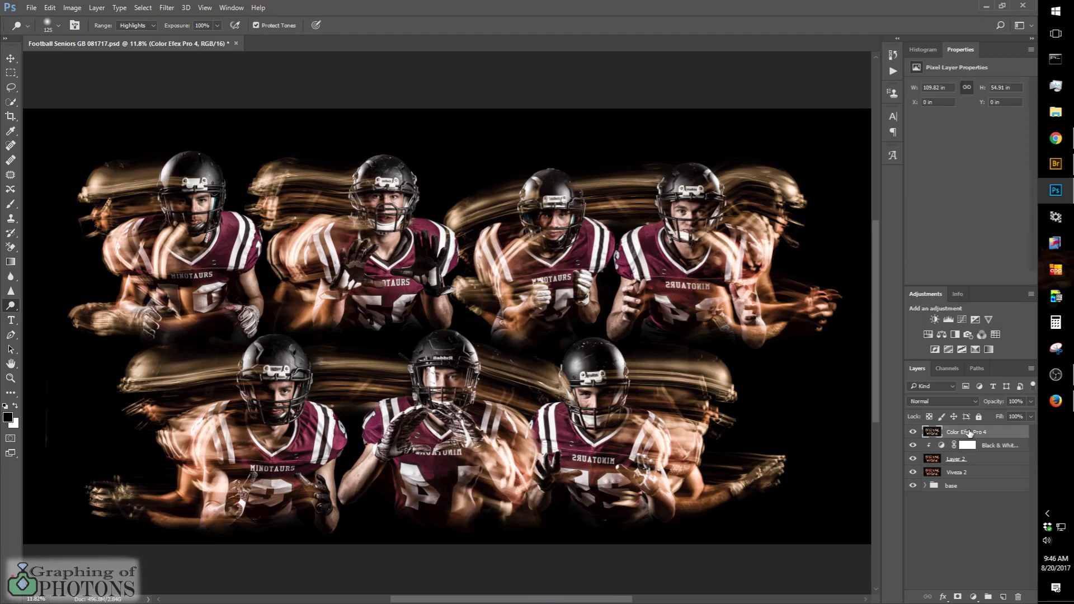
pyautogui.moveTo(993, 401); pyautogui.dragTo(923, 408)
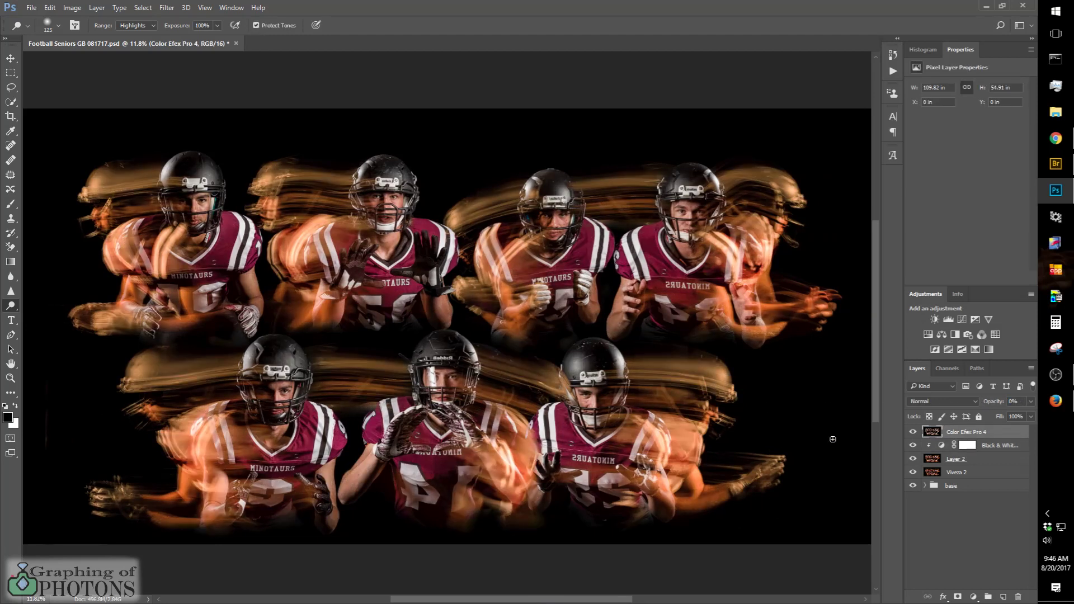
pyautogui.click(1014, 403)
# Step: Check the Viveza 2 layer's opacity, and raise the Color Efex Pro 4 layer's opacity to 67% while judging the players up close
pyautogui.scroll(9, 490, 361)
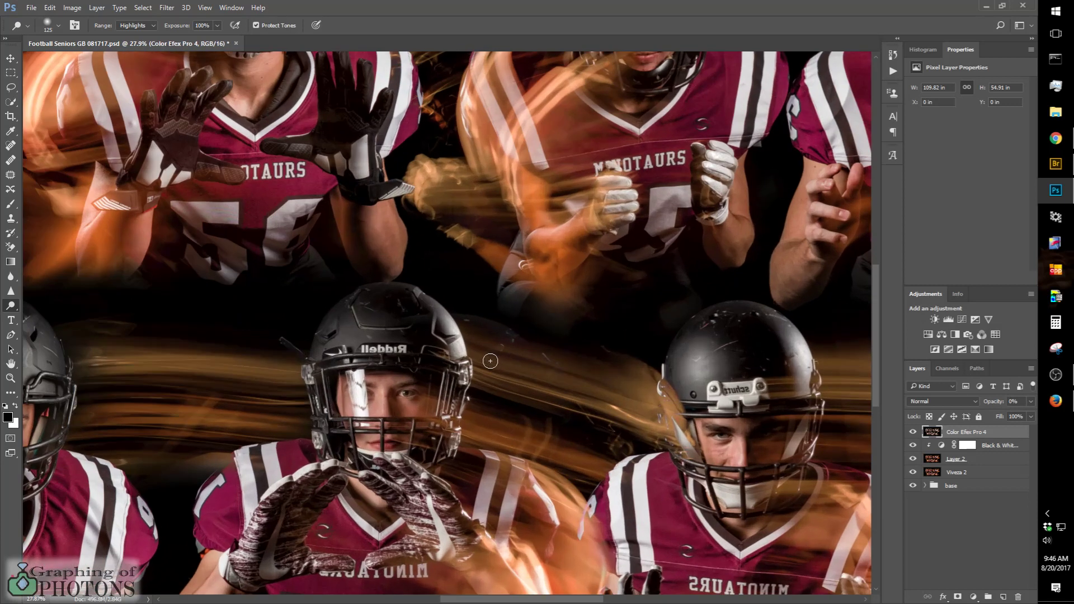
pyautogui.moveTo(490, 361)
pyautogui.mouseDown()
pyautogui.moveTo(460, 467)
pyautogui.moveTo(448, 473)
pyautogui.mouseUp()
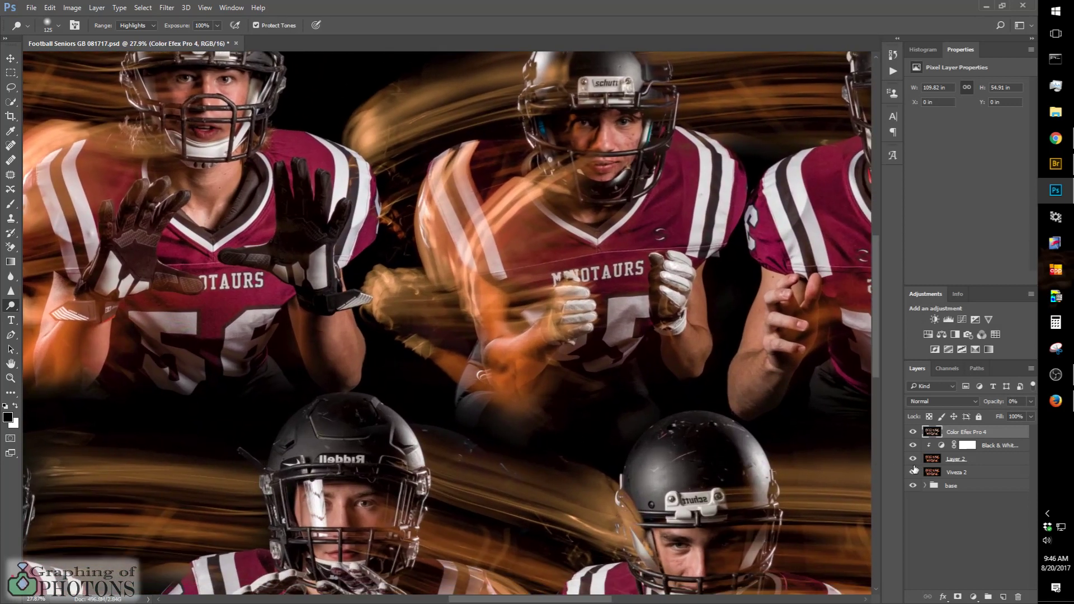
pyautogui.click(958, 474)
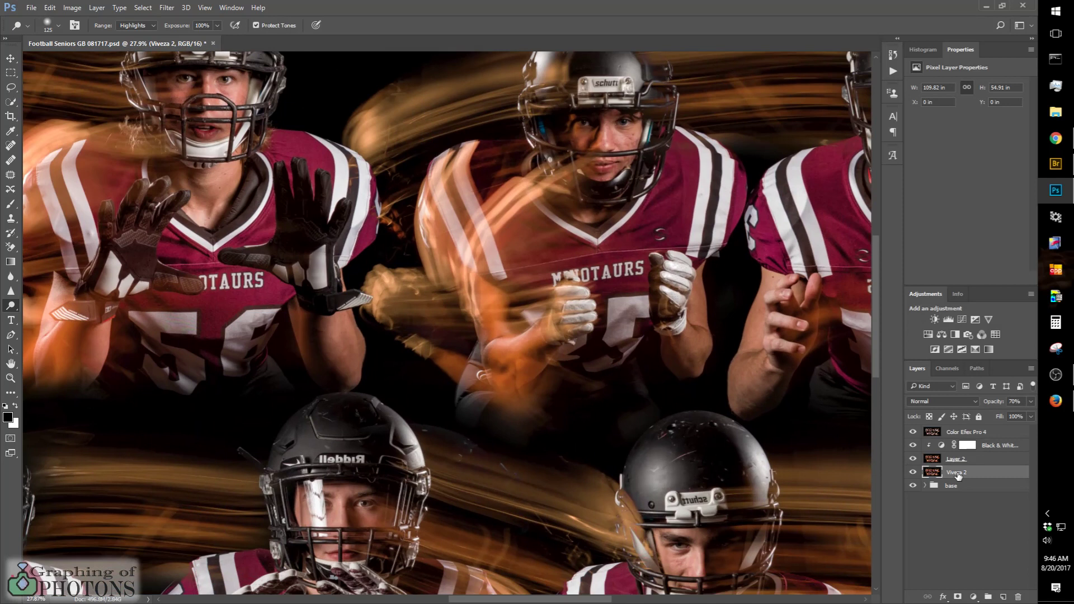
pyautogui.click(954, 433)
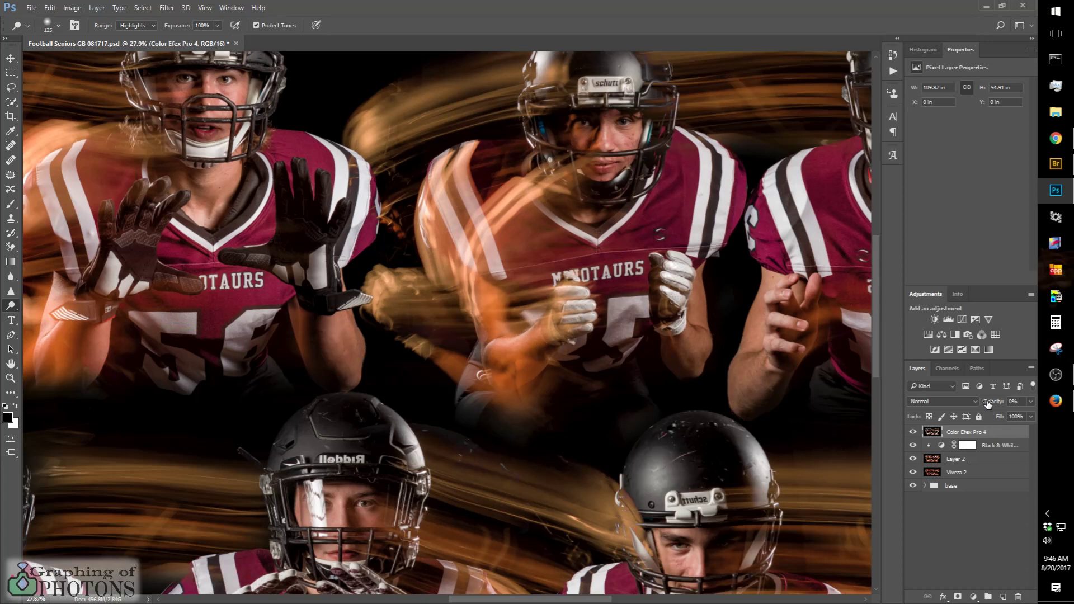
pyautogui.moveTo(987, 404); pyautogui.dragTo(1026, 425)
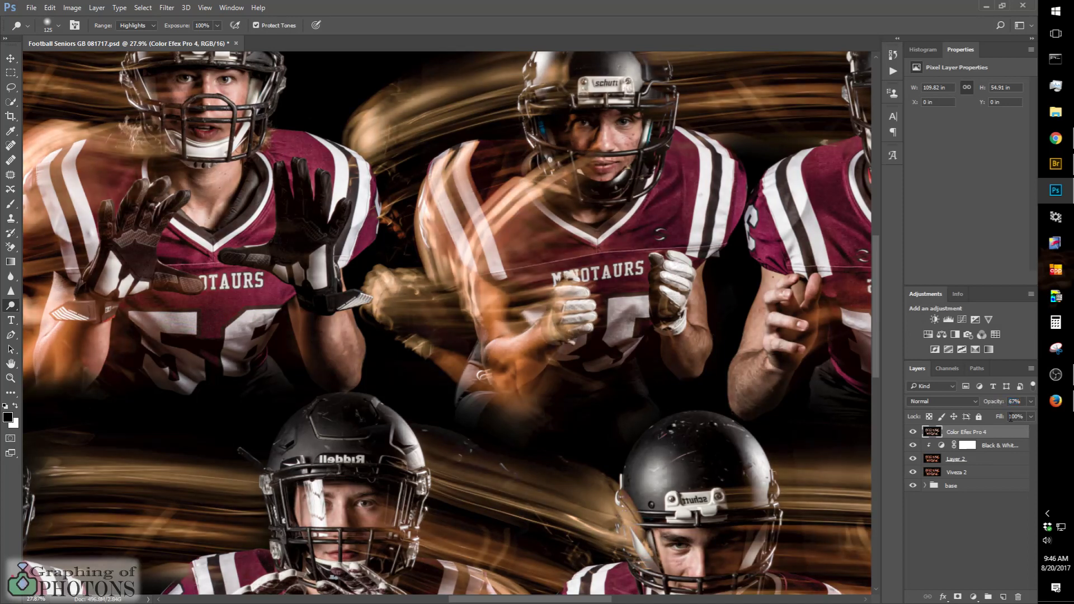
# Step: Compare the full composite repeatedly with and without the Color Efex Pro 4 layer at 67% opacity
pyautogui.scroll(-5, 493, 251)
pyautogui.scroll(-4, 493, 251)
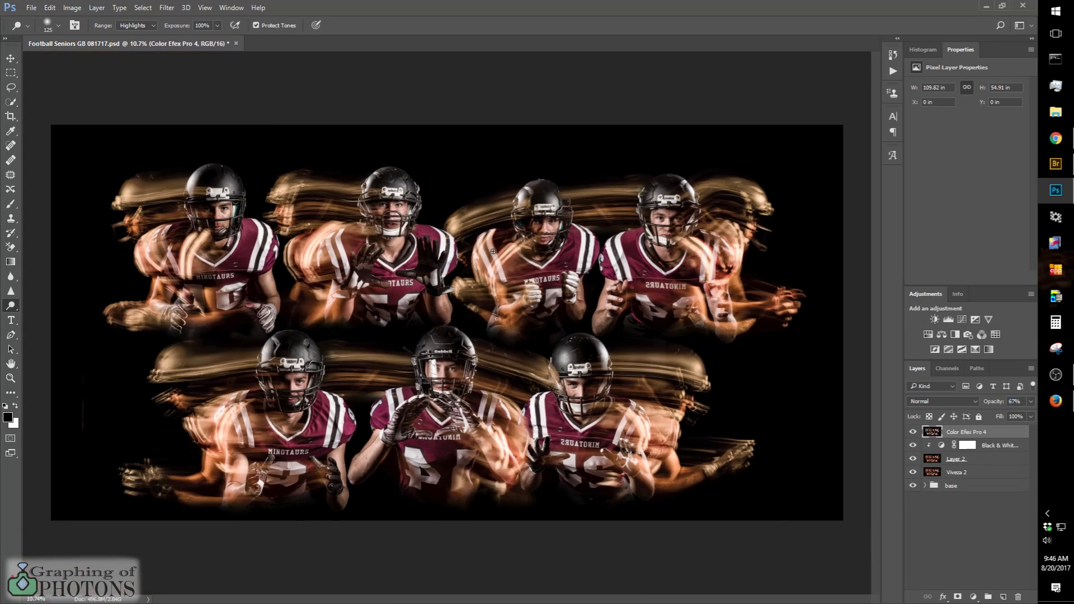
pyautogui.click(911, 433)
pyautogui.click(911, 433)
pyautogui.click(910, 433)
pyautogui.click(911, 433)
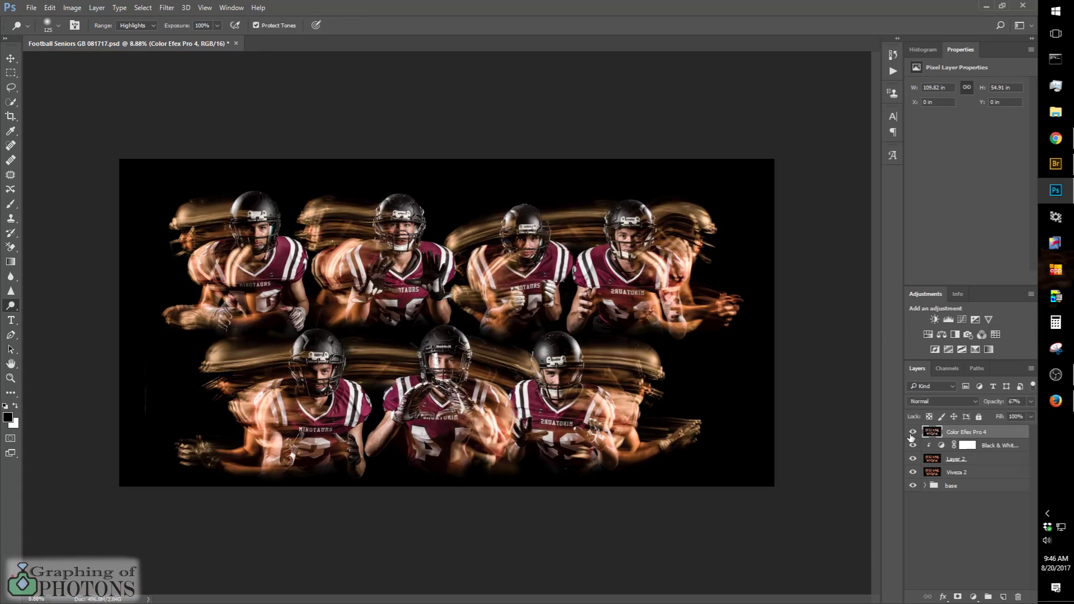
pyautogui.click(912, 432)
pyautogui.click(912, 432)
# Step: Reduce the Color Efex Pro 4 layer's opacity to 54% and compare the composite with that layer hidden and shown
pyautogui.moveTo(995, 403); pyautogui.dragTo(988, 403)
pyautogui.click(912, 432)
pyautogui.click(911, 433)
pyautogui.click(911, 433)
pyautogui.click(911, 432)
# Step: Compare the base group alone with the full stack of effect layers, leaving all layers visible
pyautogui.keyDown('alt'); pyautogui.click(913, 488); pyautogui.keyUp('alt')
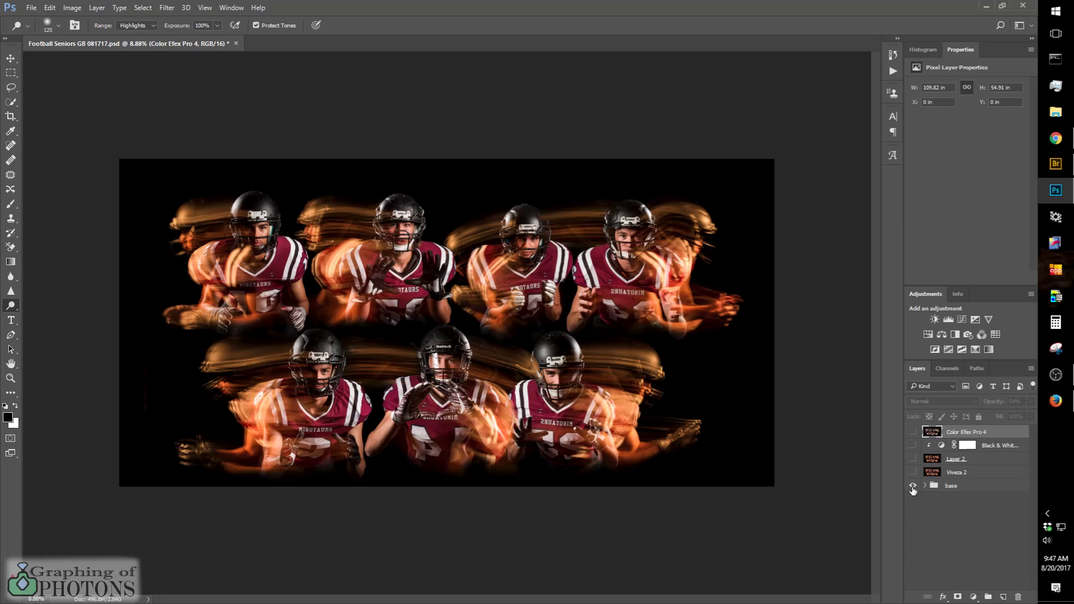
pyautogui.keyDown('alt'); pyautogui.click(913, 488); pyautogui.keyUp('alt')
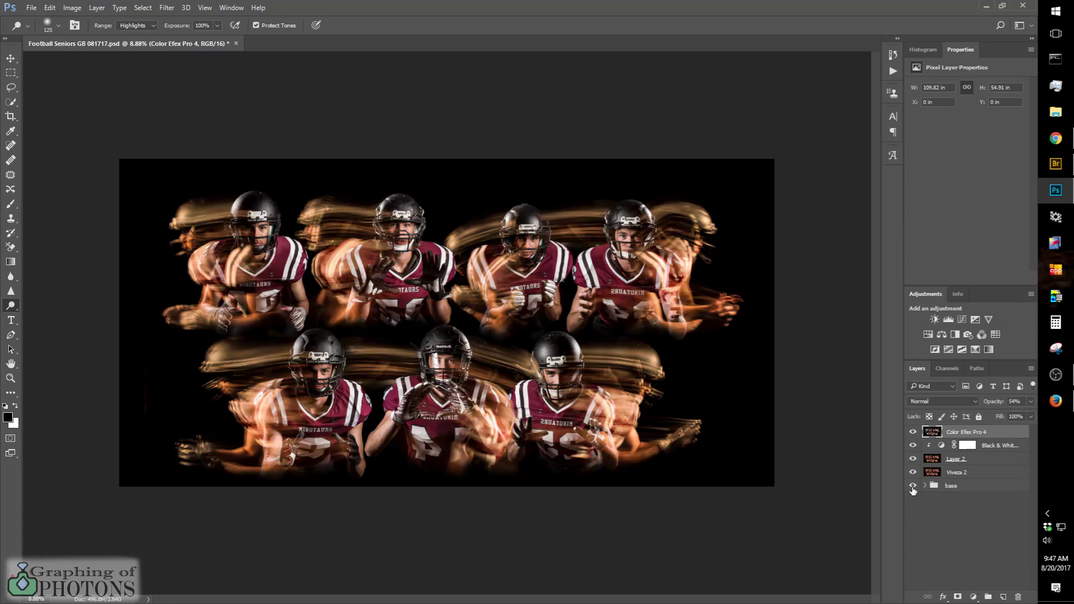